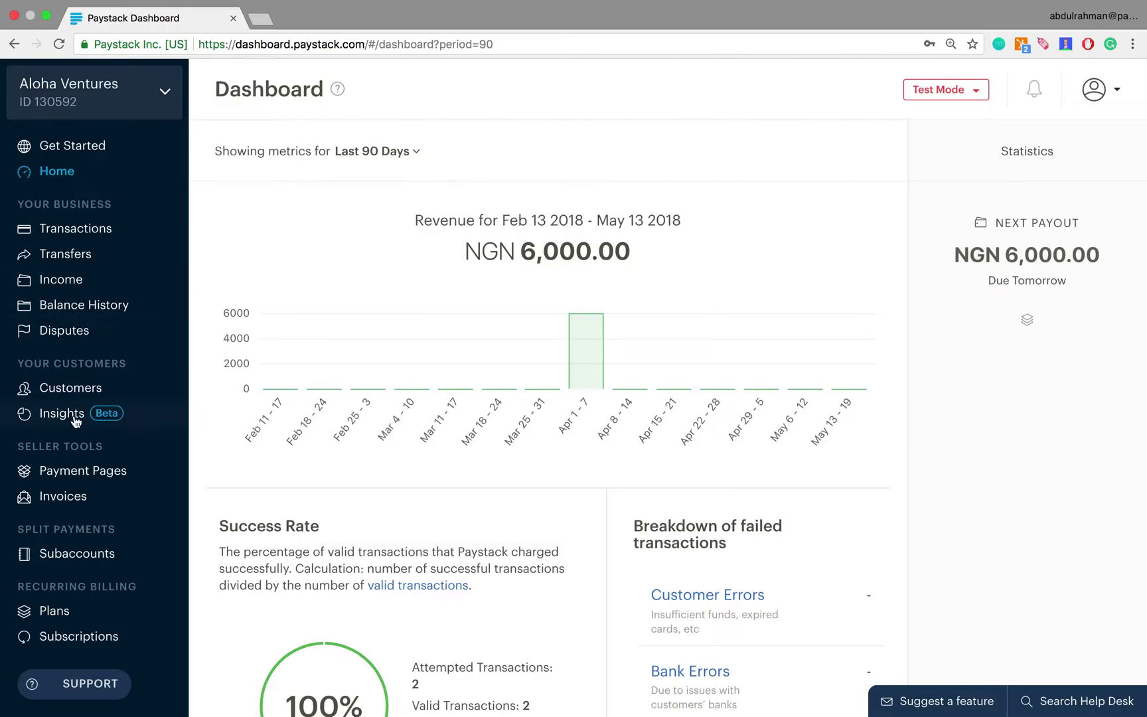
Open the account Settings from the sidebar to show the profile details
scroll(73, 415, down, 2)
click(51, 653)
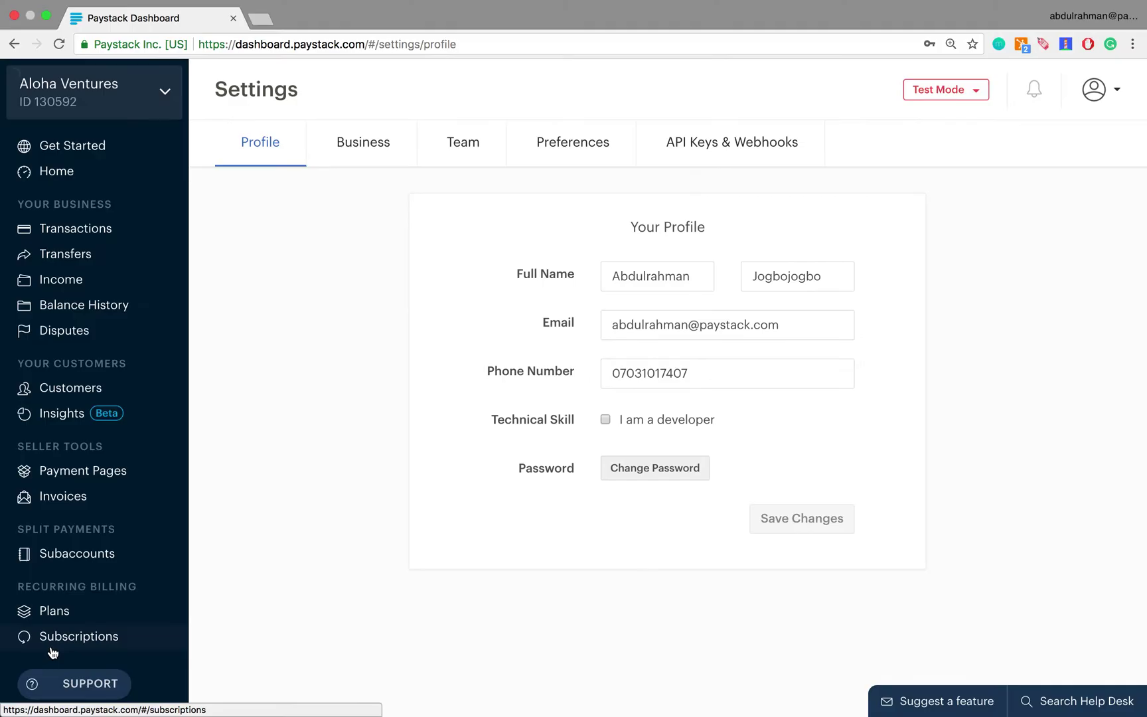
Switch to the Team settings and open the roles and permissions overview
click(462, 141)
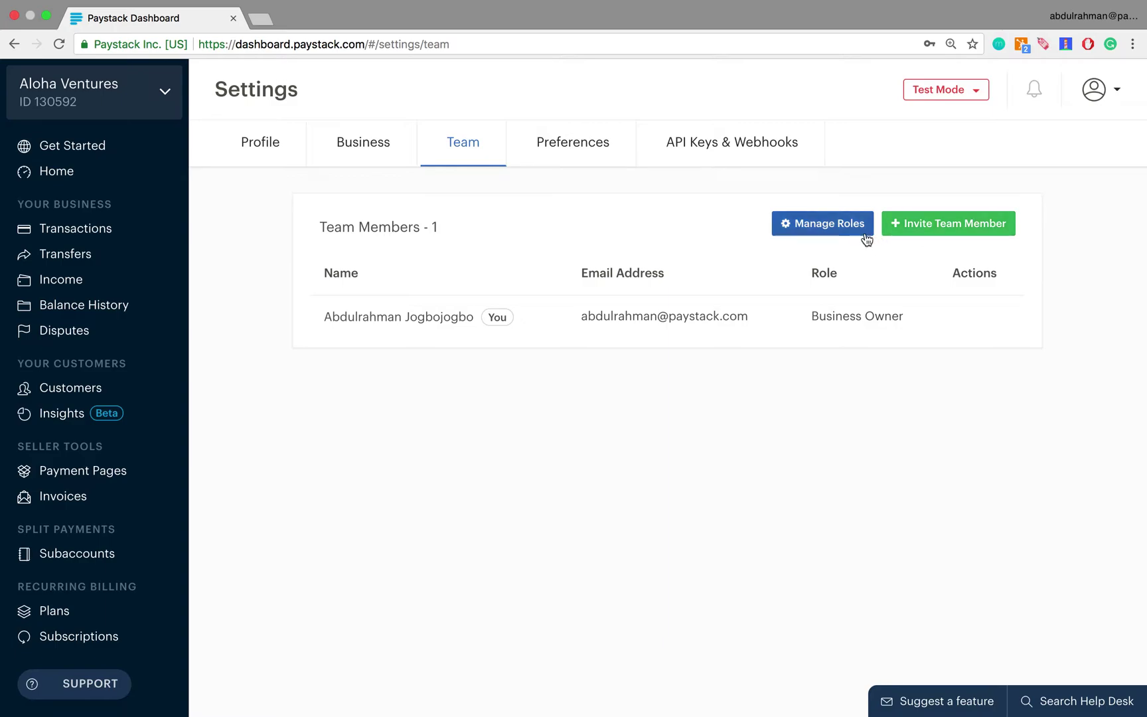
click(826, 225)
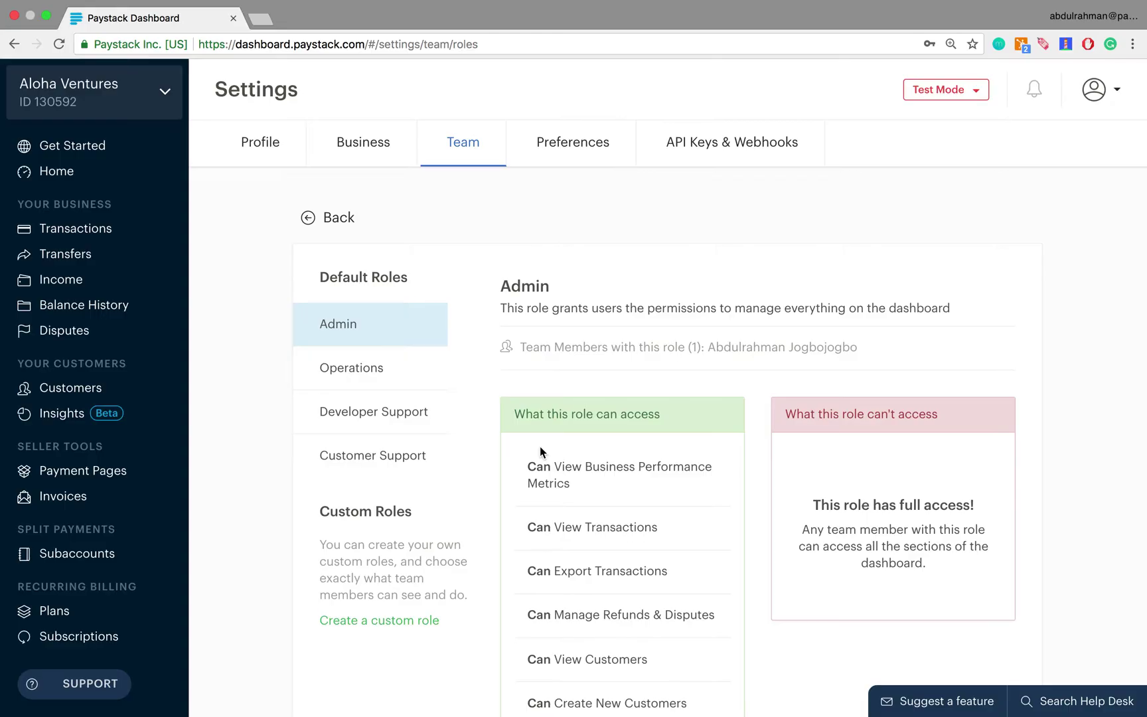
Scroll the Admin role's permissions and highlight its 'This role has full access!' message
scroll(540, 446, down, 3)
scroll(539, 446, down, 4)
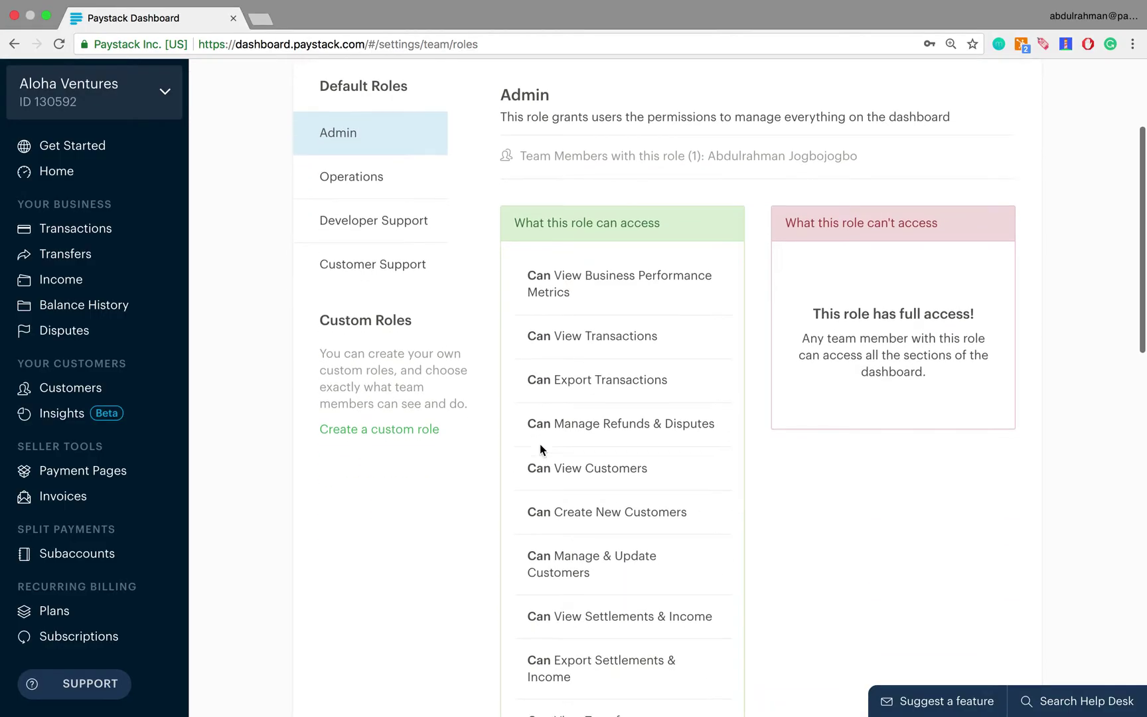
scroll(540, 445, down, 13)
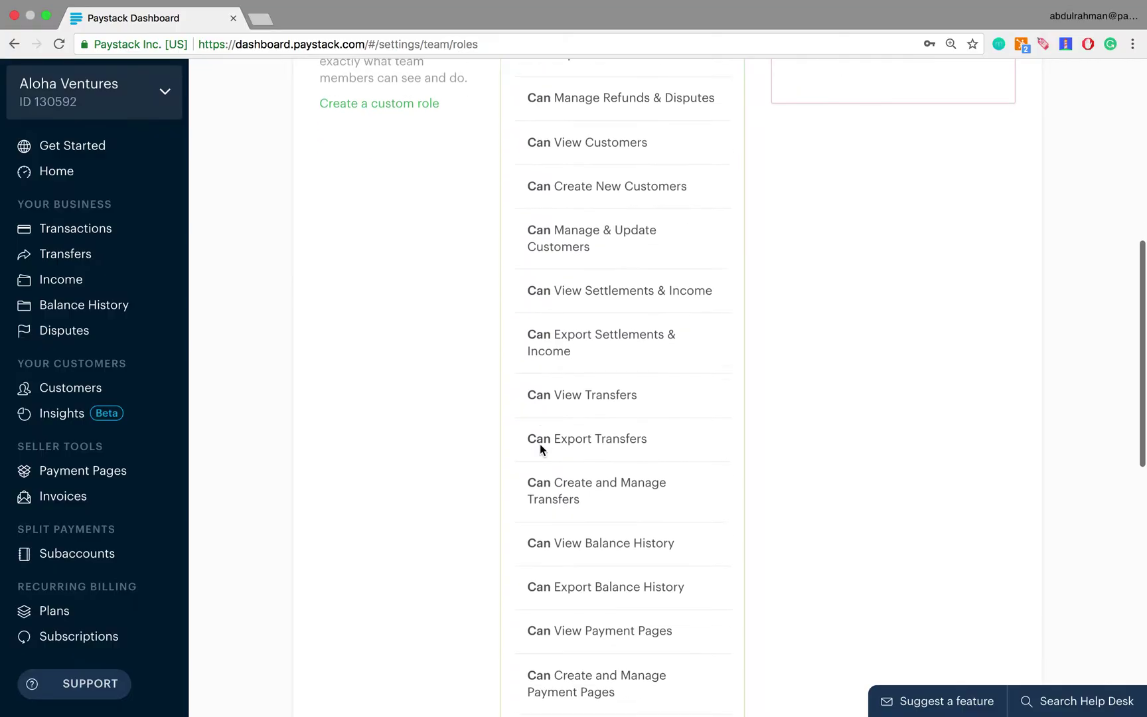
scroll(540, 446, up, 17)
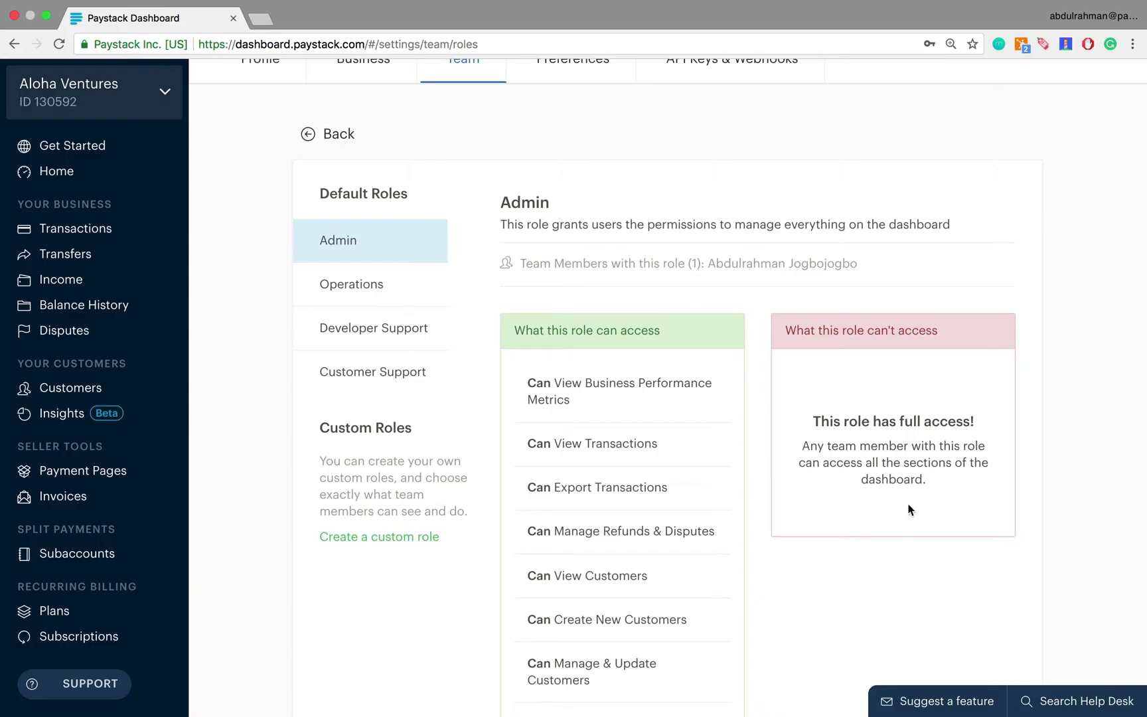
drag(808, 423, 985, 427)
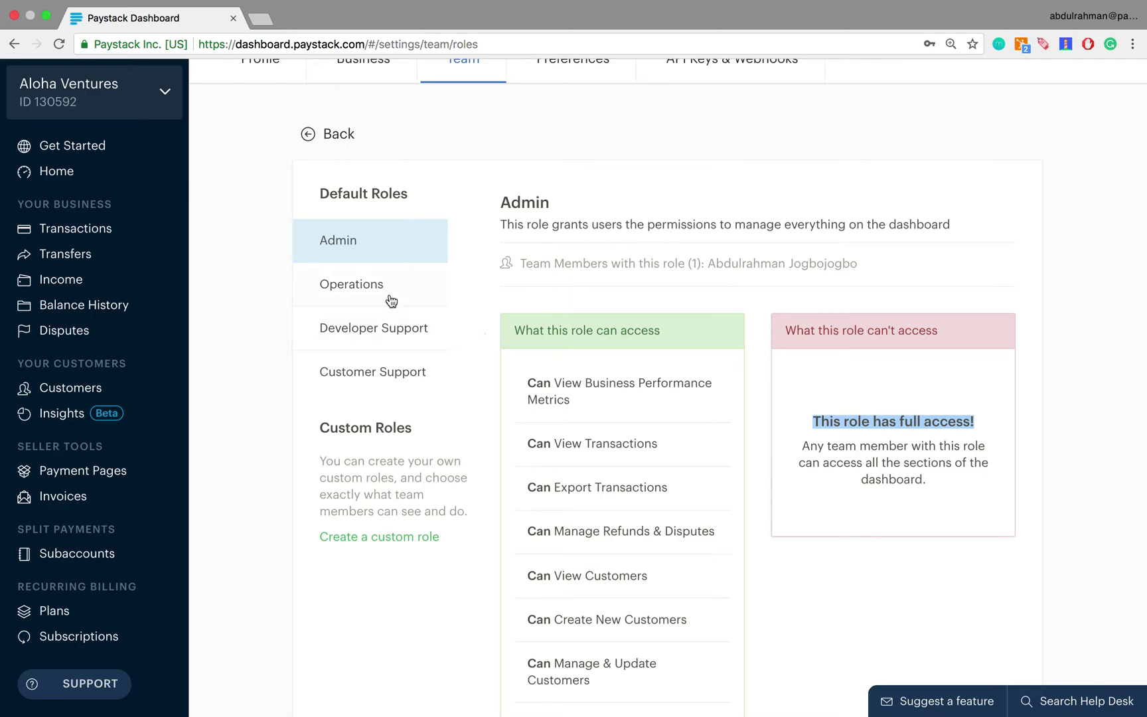
Open the Operations role and review its can and can't access lists, including restricted transfers and API keys
click(355, 291)
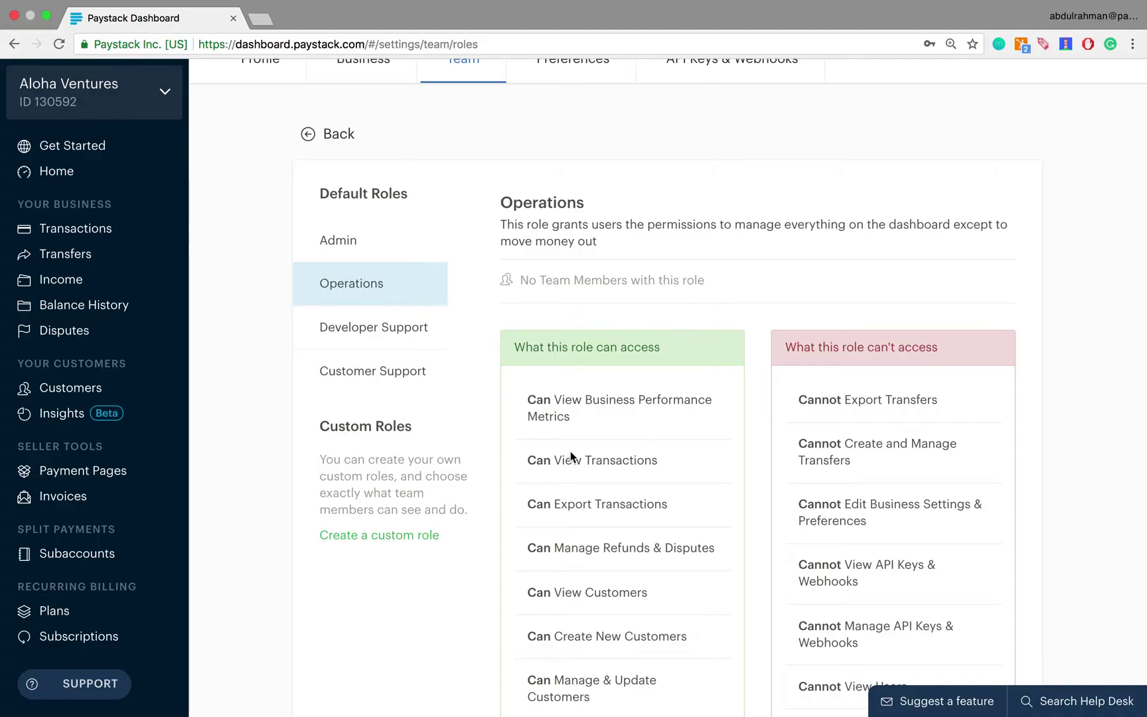
scroll(577, 473, down, 3)
scroll(578, 474, down, 10)
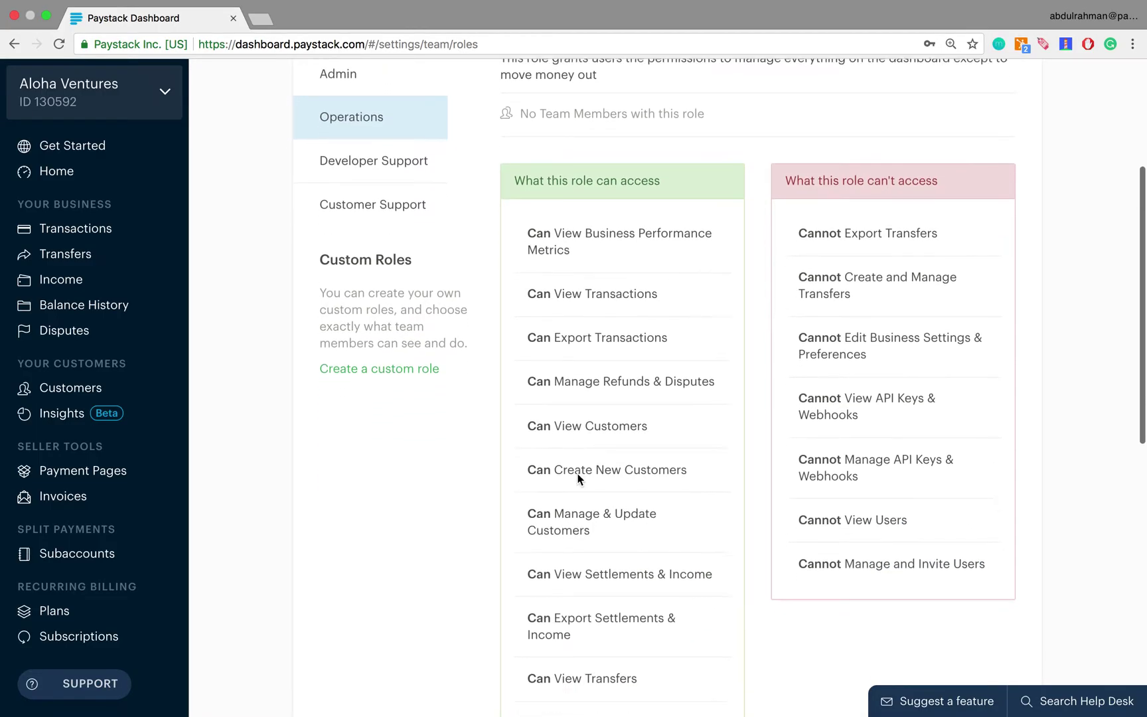
scroll(577, 473, up, 9)
scroll(578, 473, up, 1)
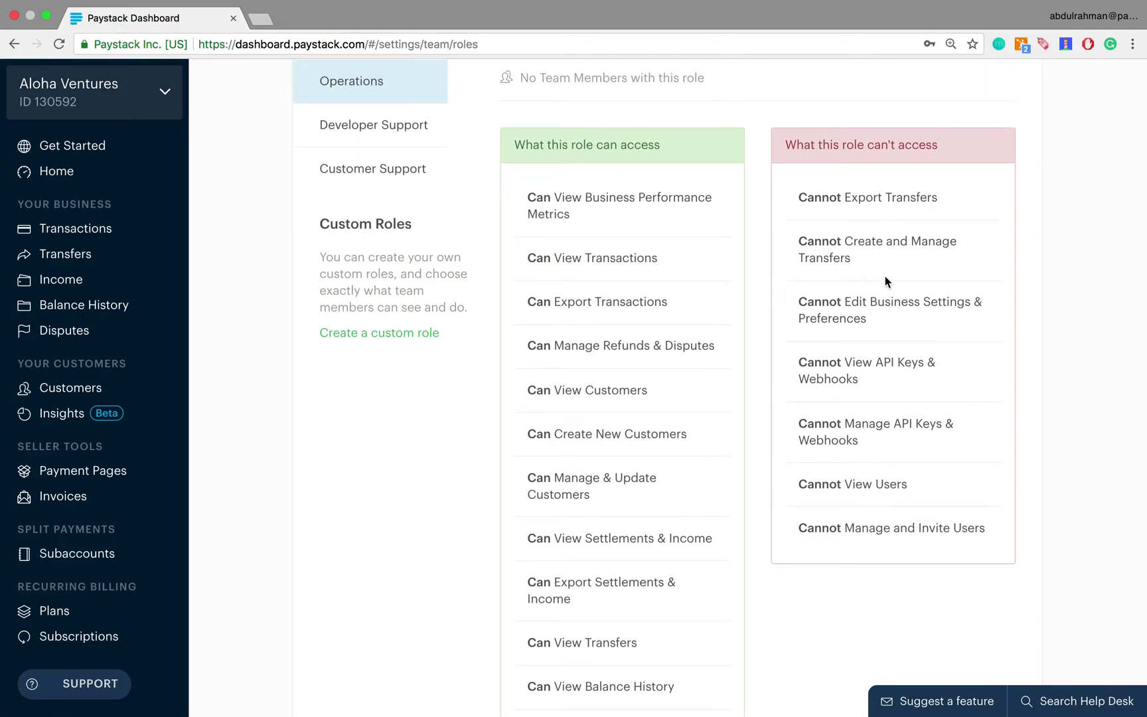
scroll(914, 512, down, 1)
scroll(914, 511, up, 1)
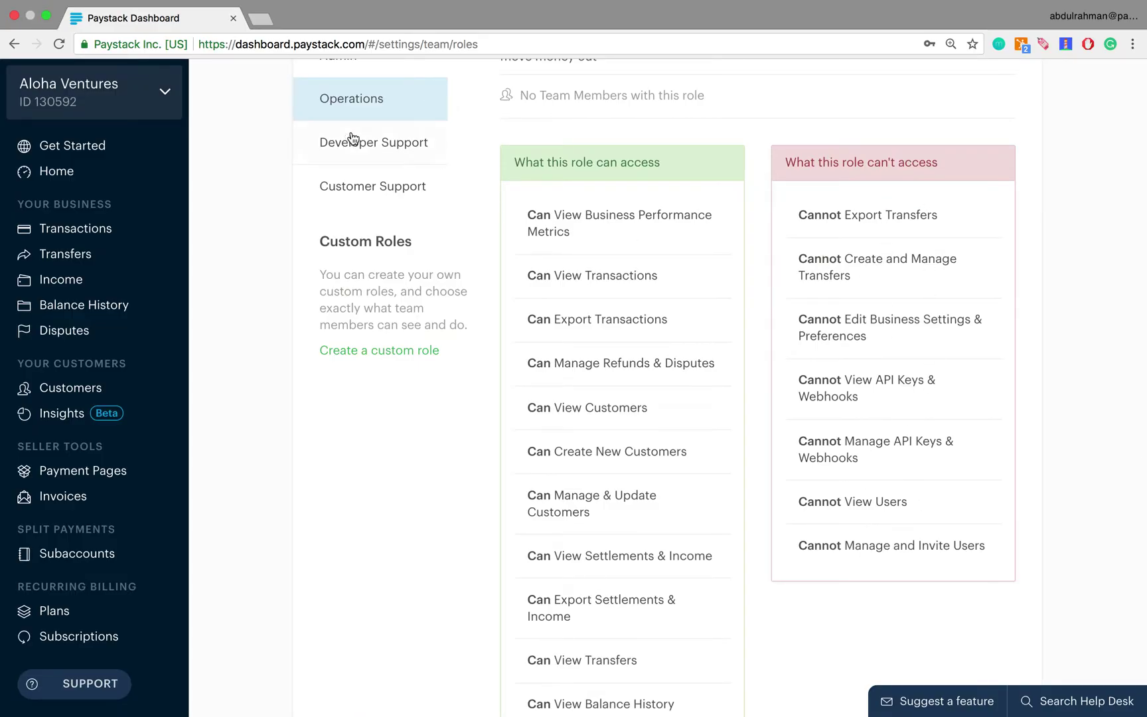
Open the Developer Support role and review its API key, webhook and restricted permissions
click(373, 150)
scroll(373, 150, up, 1)
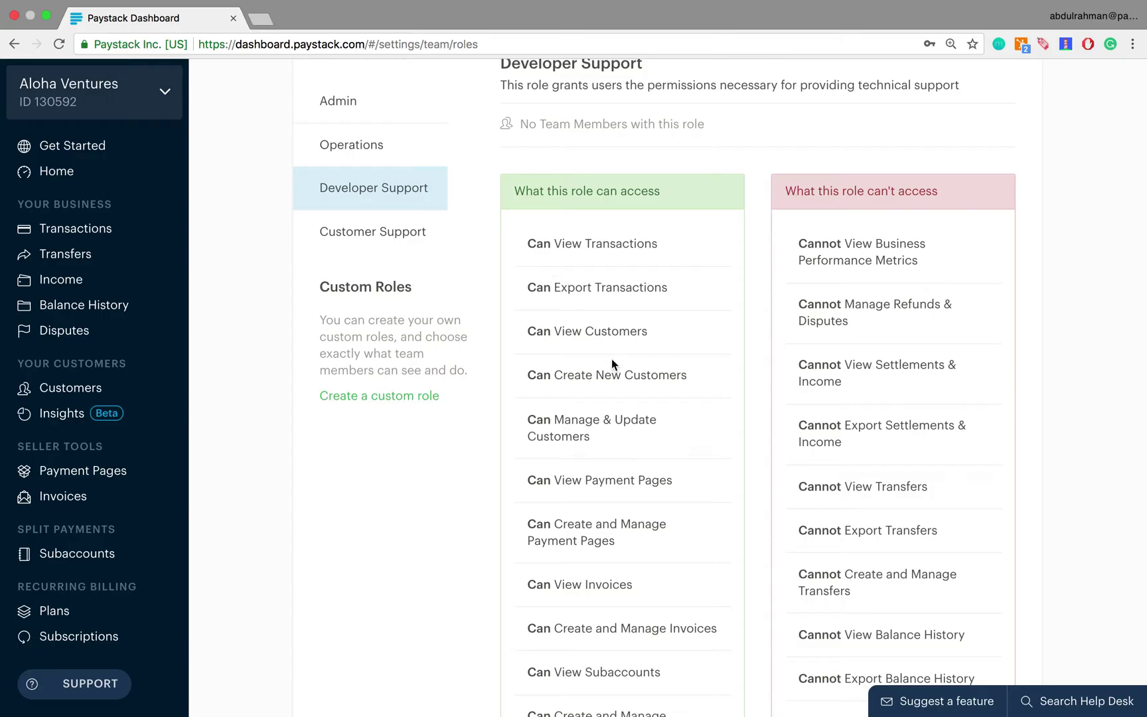
scroll(611, 359, down, 3)
scroll(611, 359, down, 7)
scroll(612, 358, up, 12)
scroll(858, 369, down, 10)
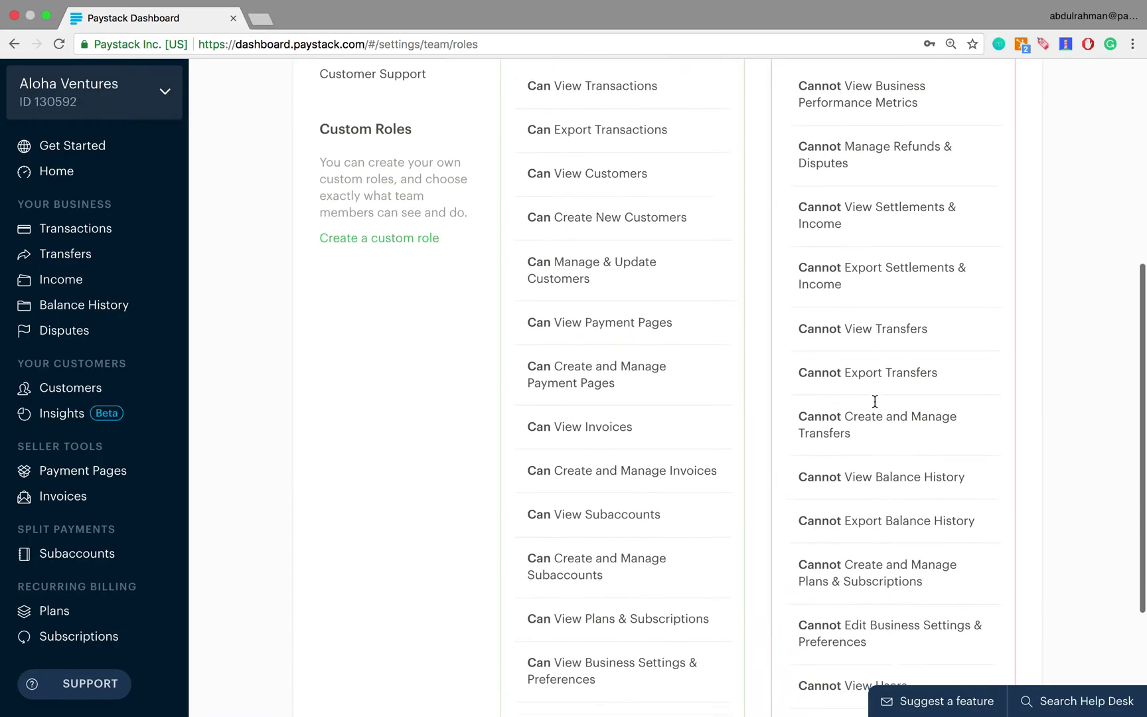
scroll(875, 400, up, 11)
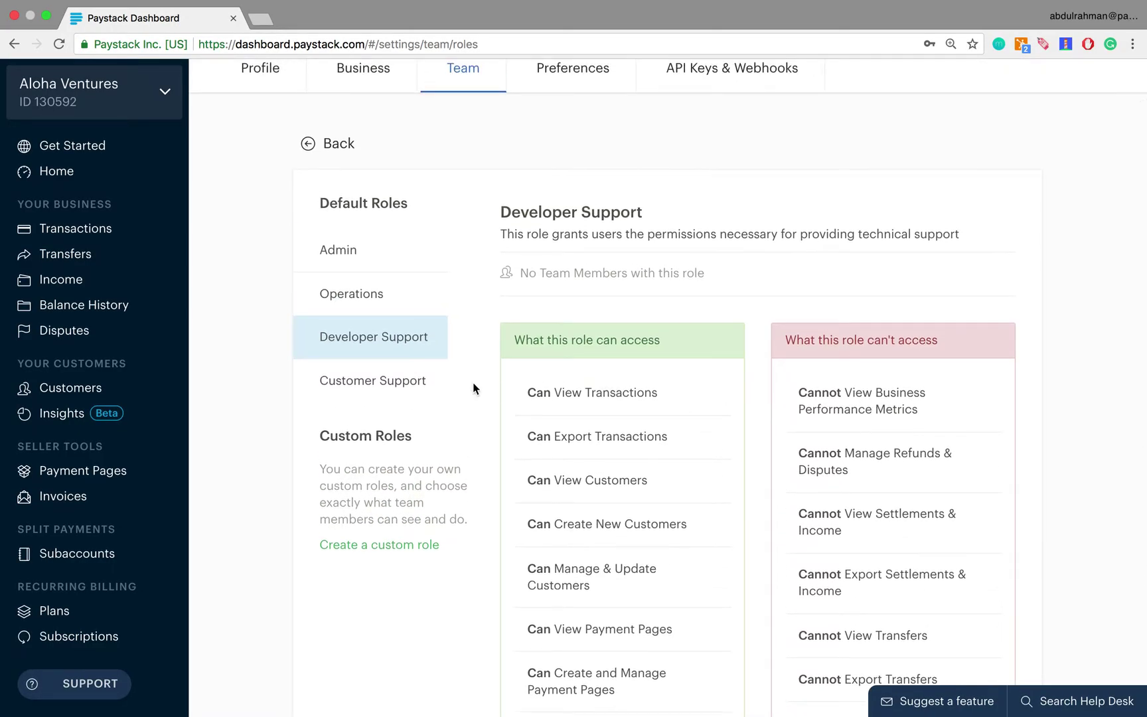
Open the Customer Support role and highlight its Can View Transactions and Can View Customers permissions
click(374, 381)
drag(522, 392, 666, 396)
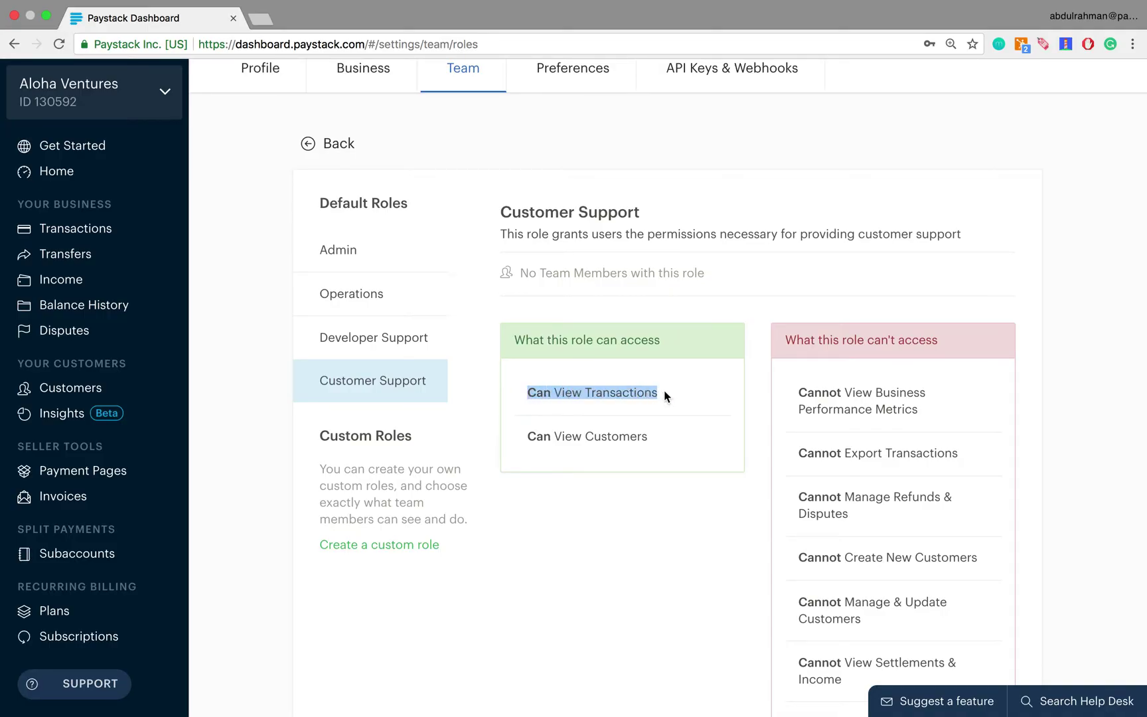
drag(520, 436, 654, 444)
Review the Customer Support can't-access list, then go back and begin inviting a team member
scroll(834, 442, down, 8)
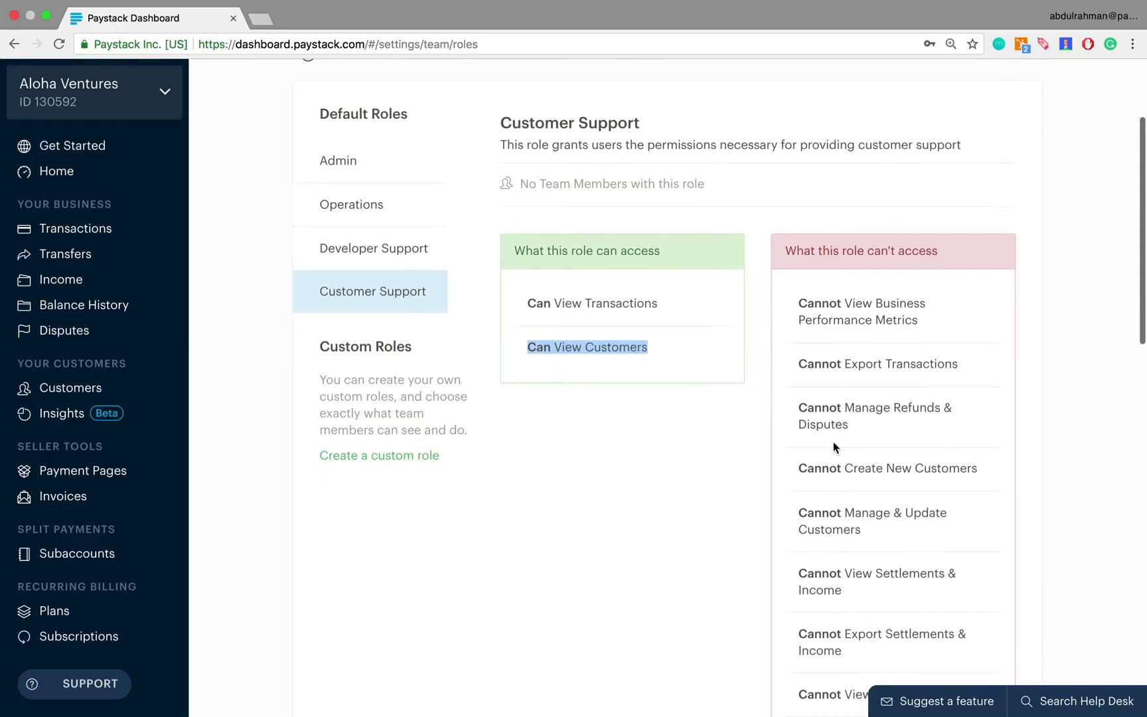
scroll(833, 443, down, 9)
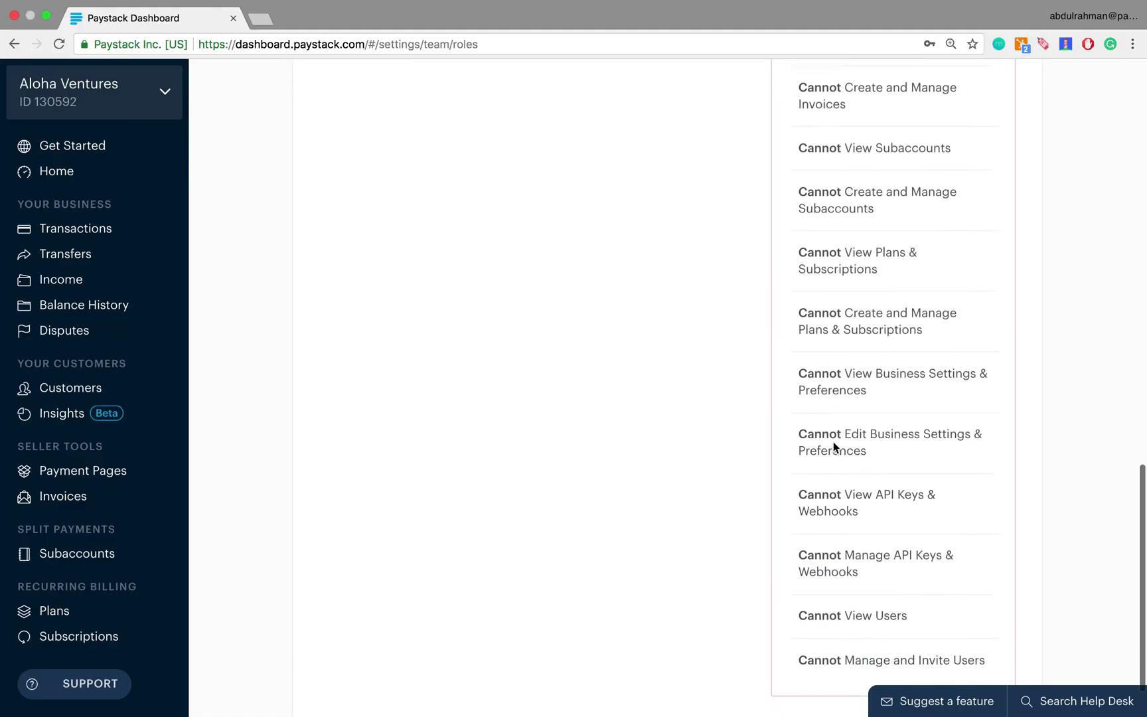
scroll(833, 442, up, 18)
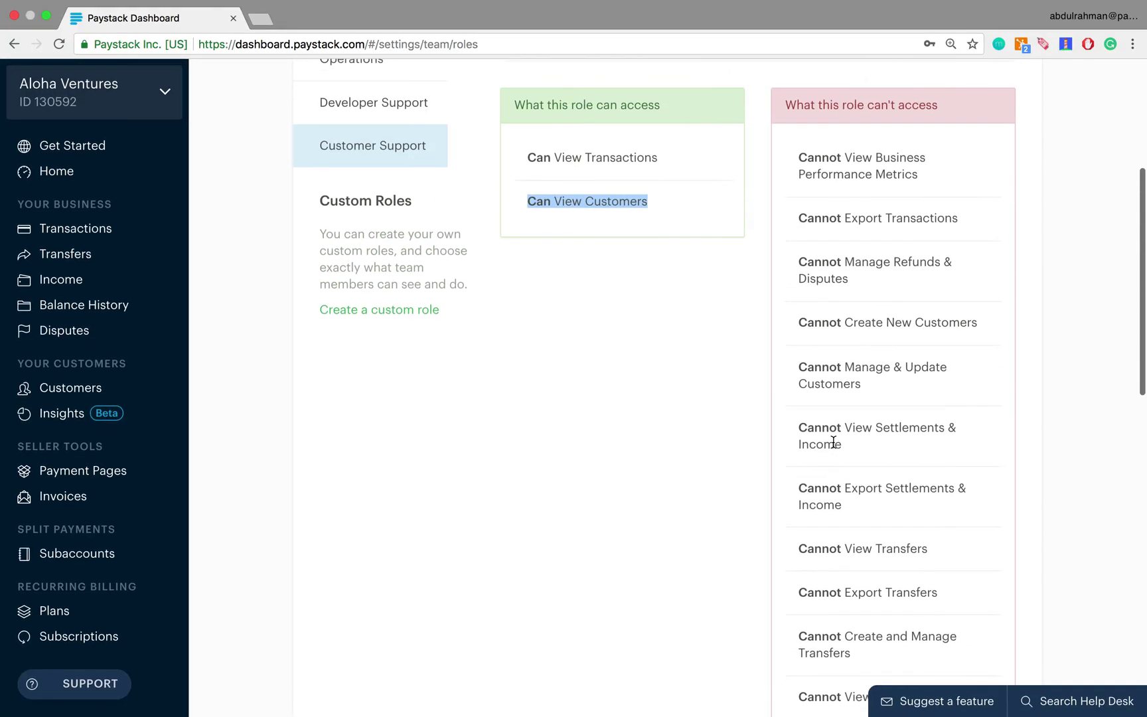
scroll(834, 442, up, 1)
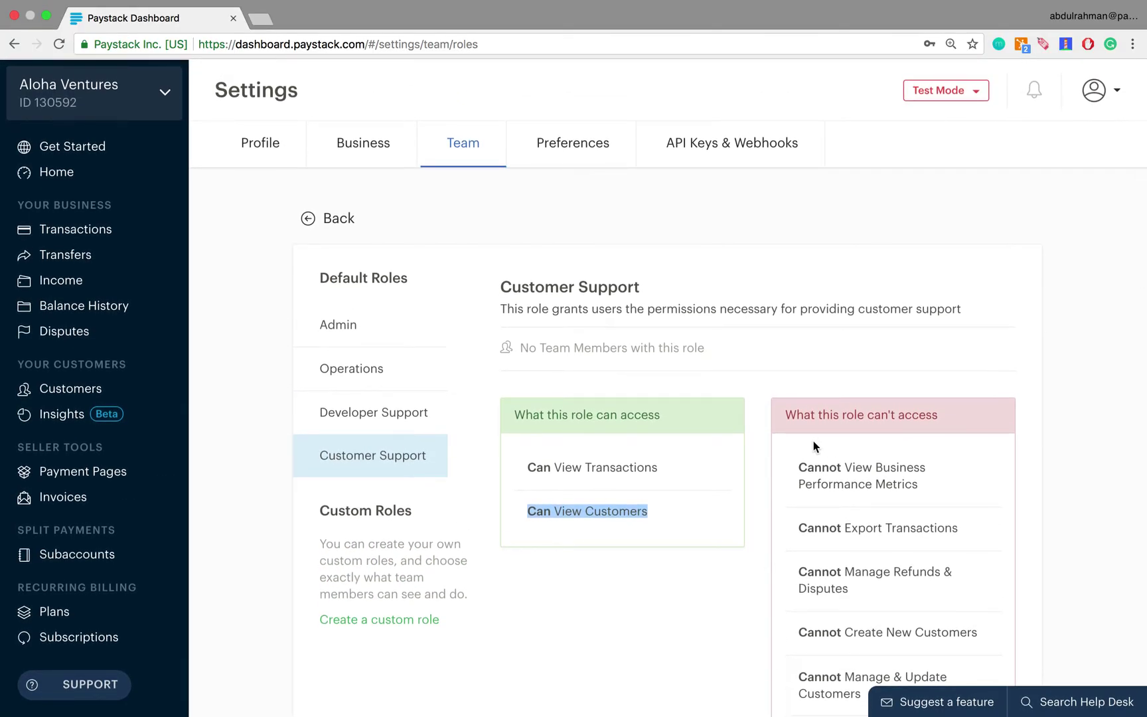
click(307, 216)
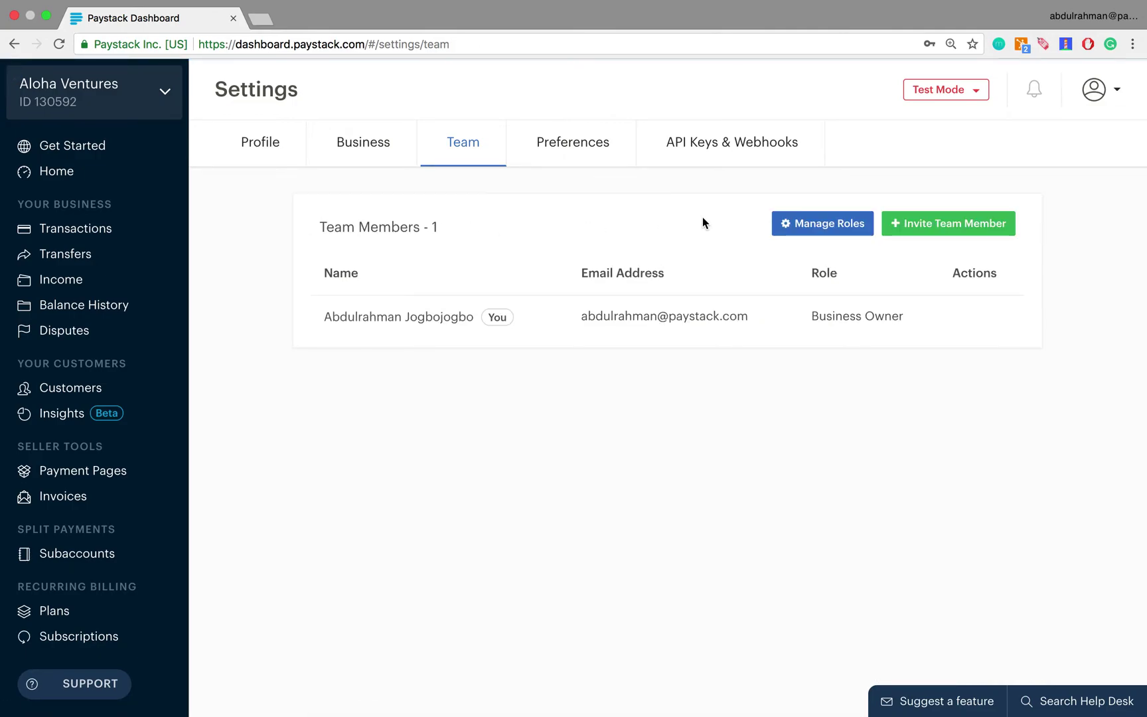
click(948, 229)
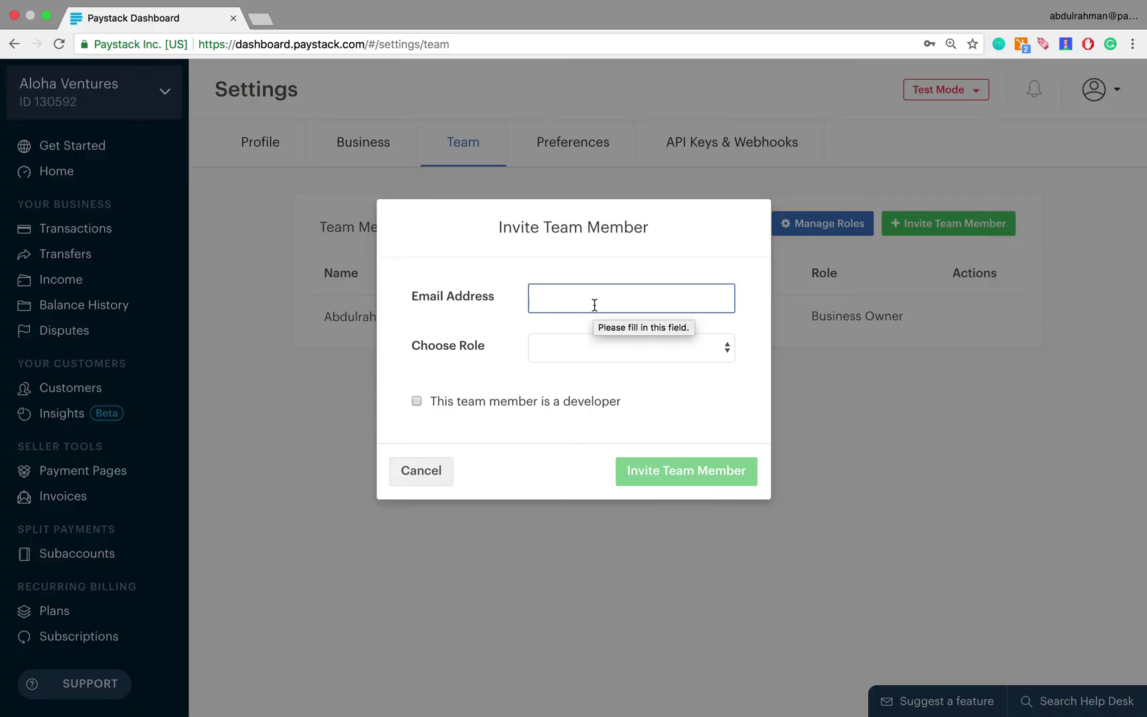
Invite a new team member by their e-mail address with the Operations role
text(test)
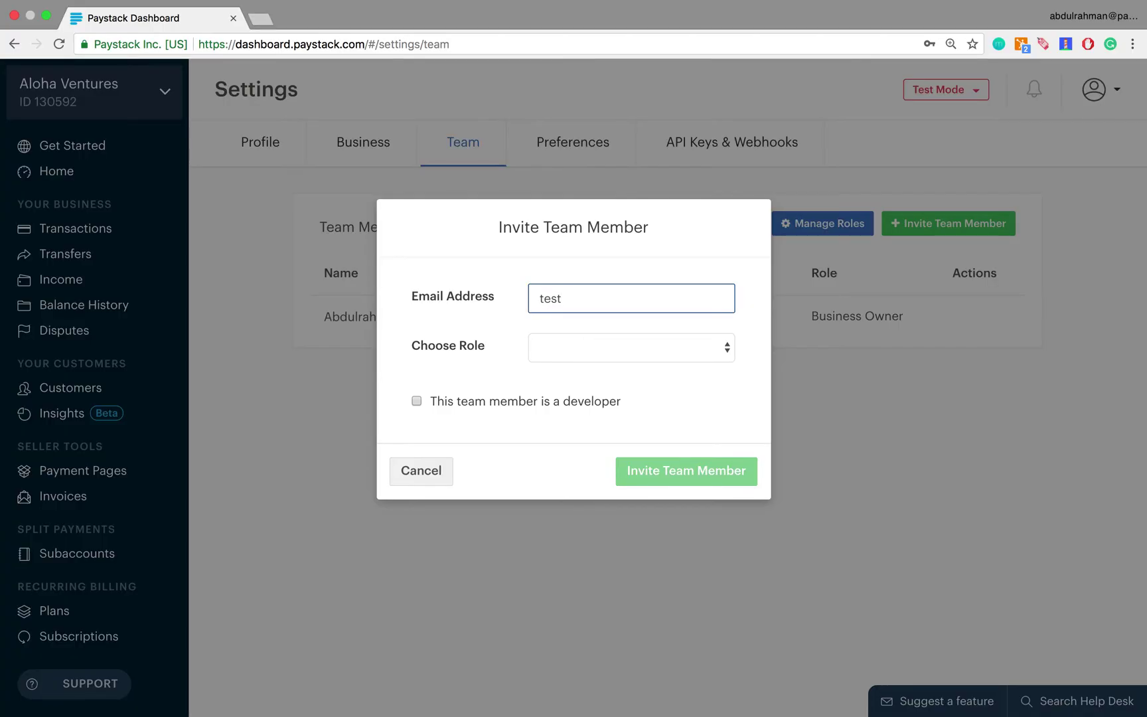
text(@demo.com)
click(592, 346)
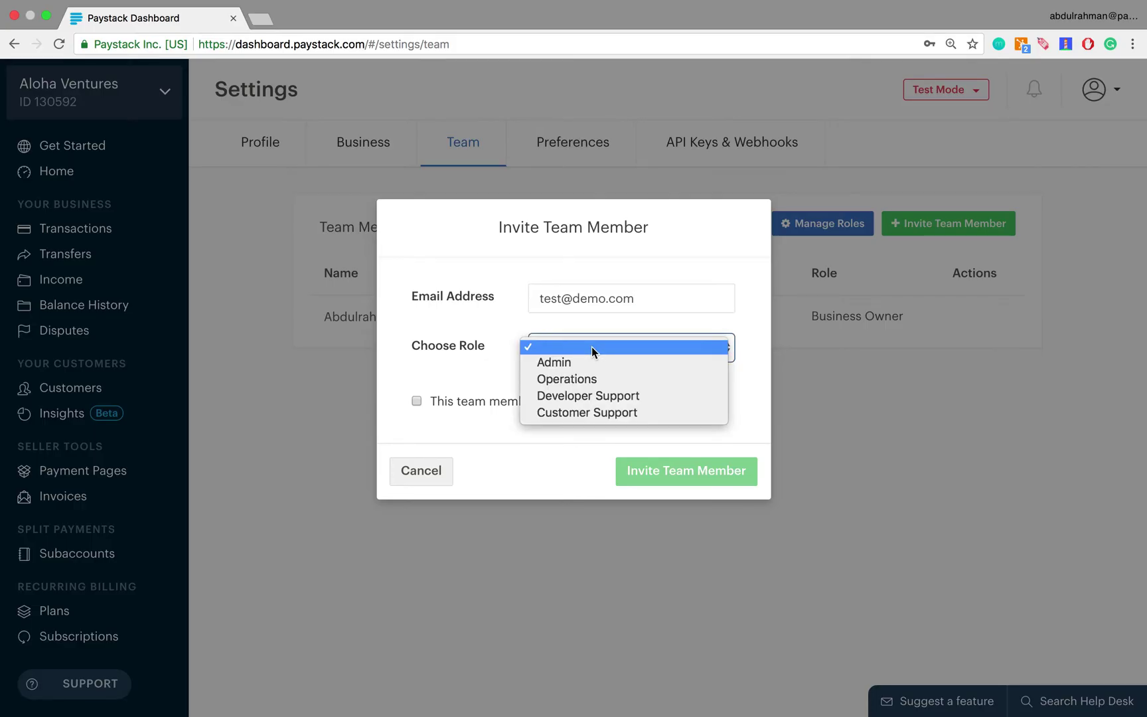
click(578, 379)
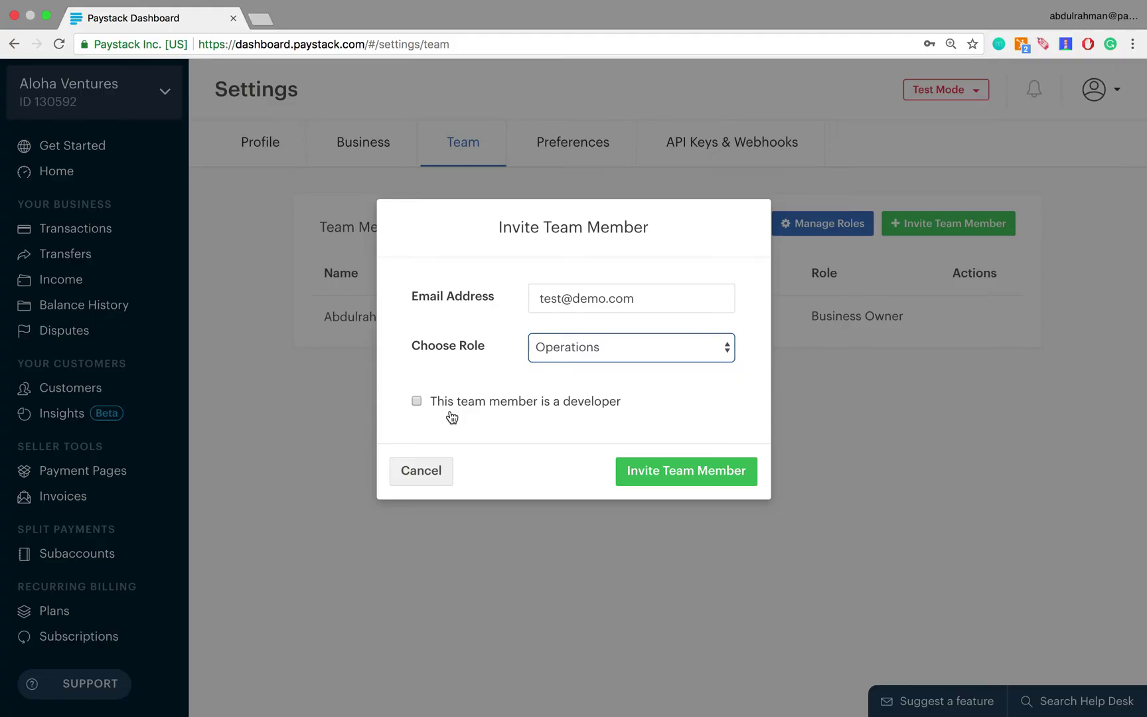
click(687, 479)
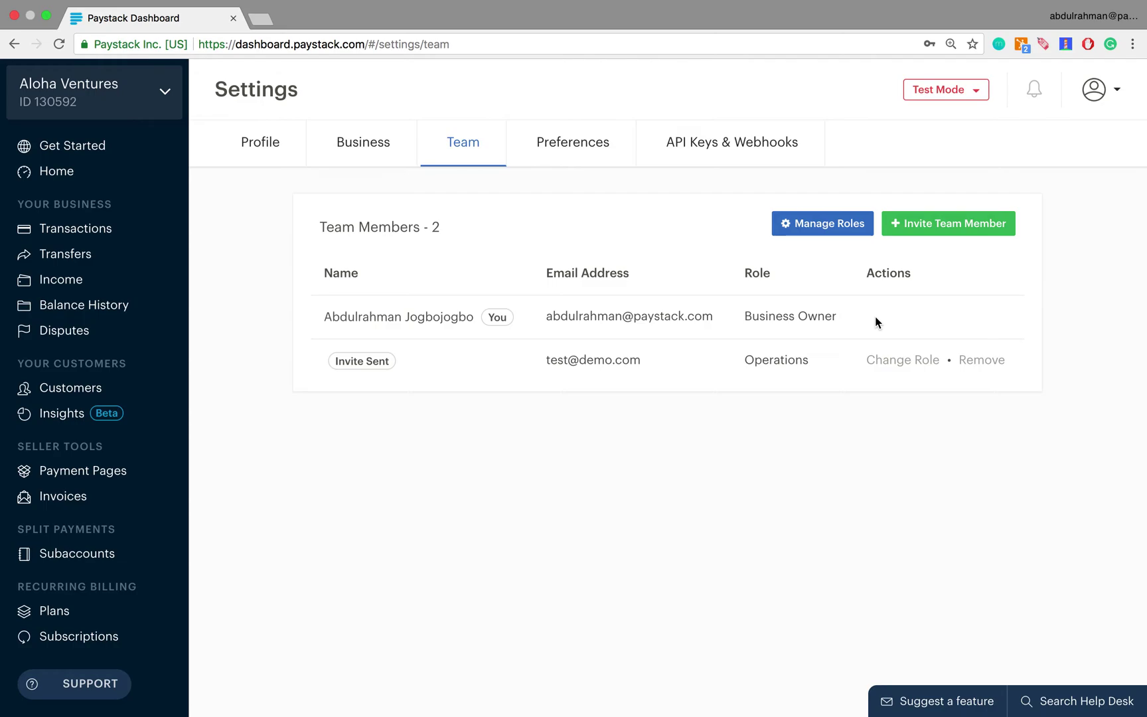
Return to the Manage Roles page and scroll the Admin role's permissions
click(824, 225)
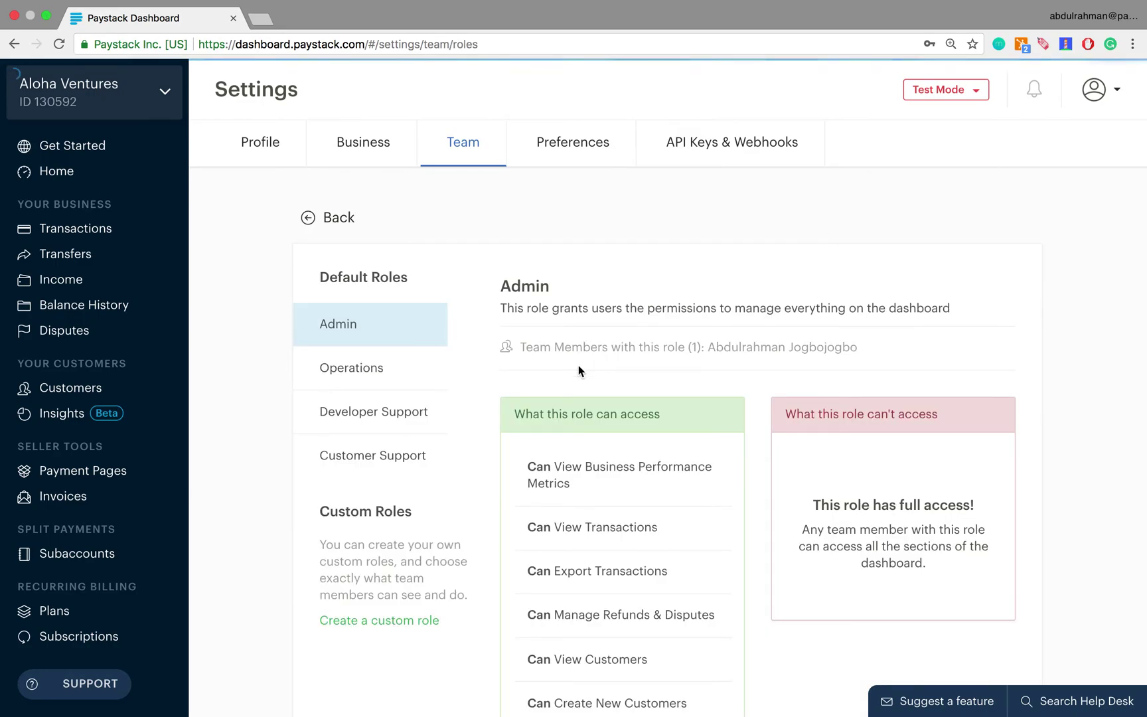
scroll(461, 509, down, 2)
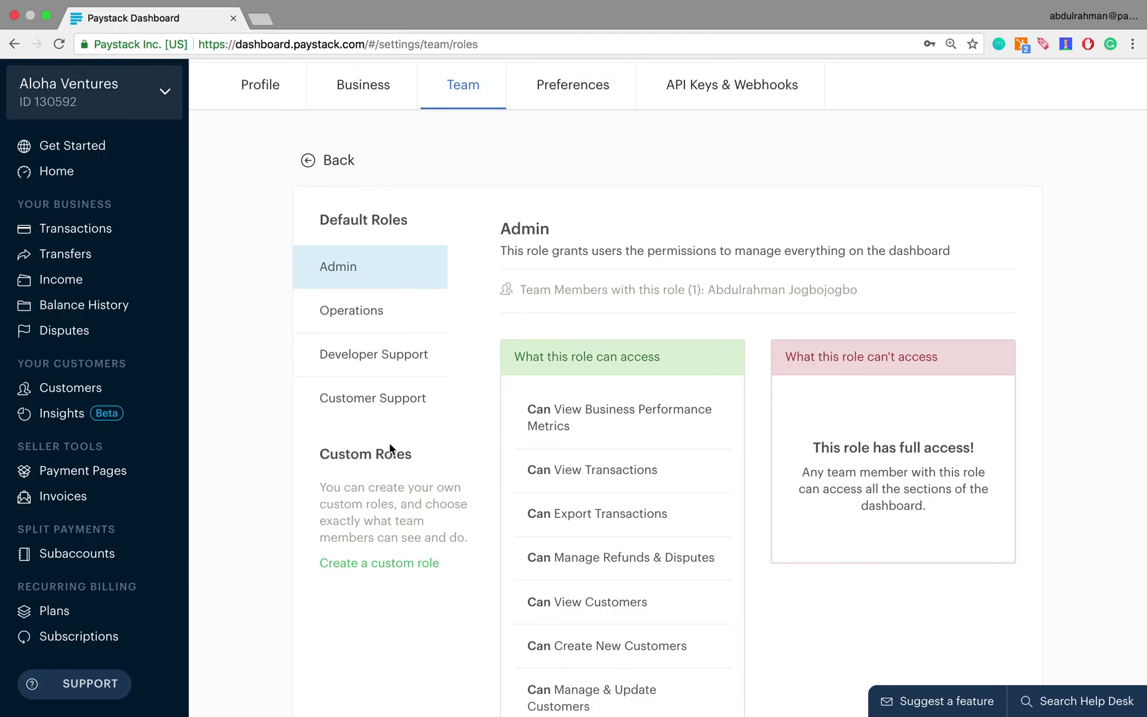
Start a custom role named 'Intern Operations Associate', fixing the 'OPerations' typo
click(387, 564)
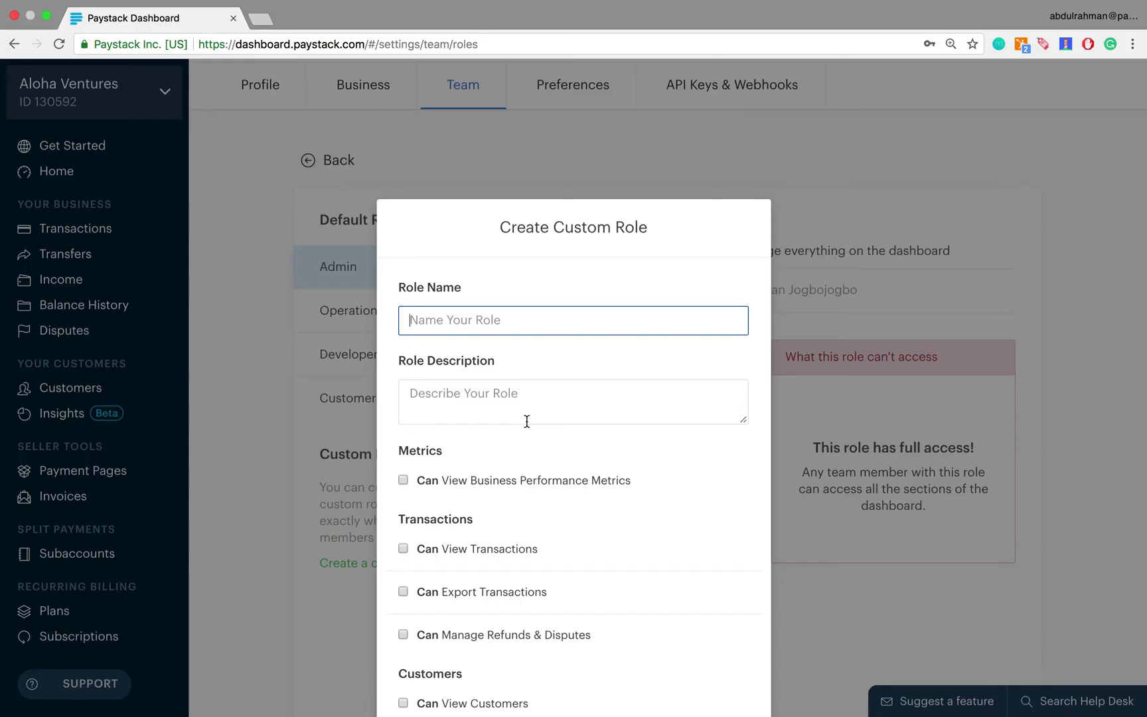
scroll(526, 424, down, 2)
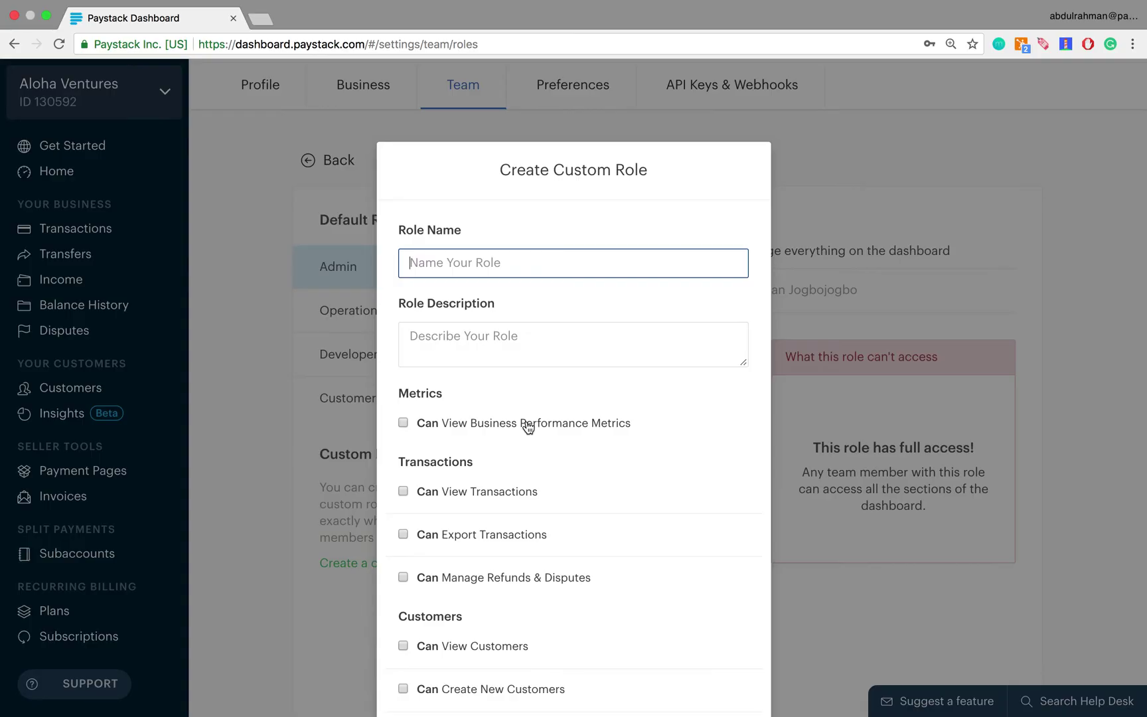
text(Intern OPerations Associate)
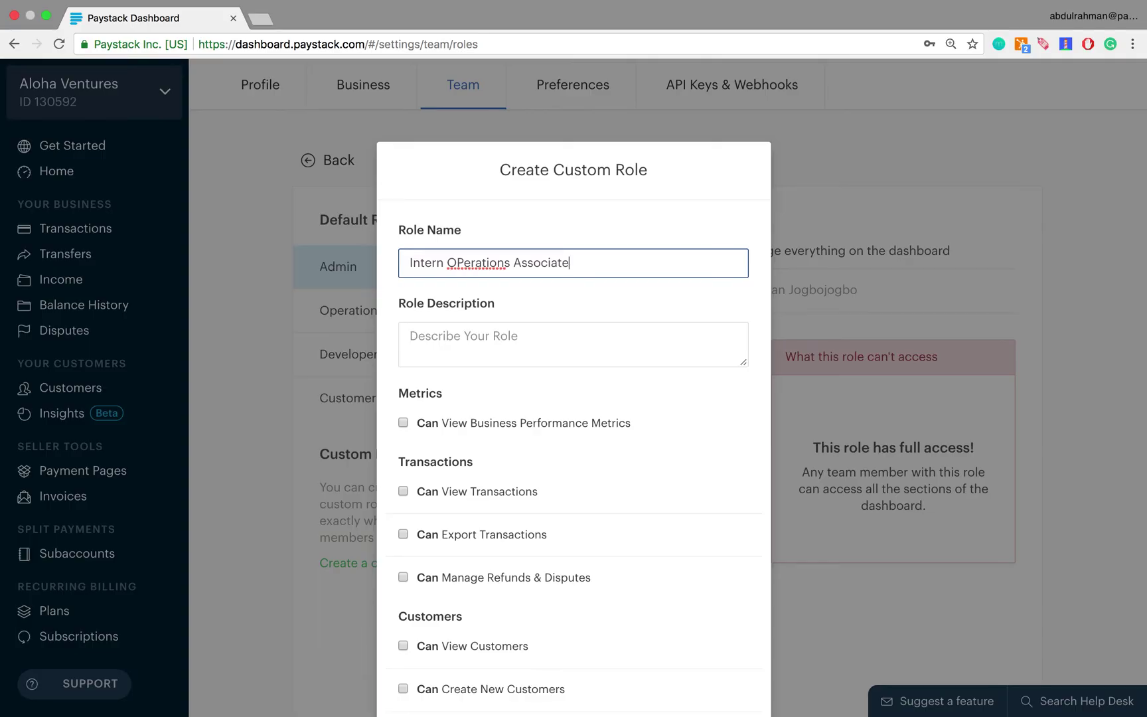
double_click(465, 265)
text(Operations)
key(super+a)
key(ctrl+c)
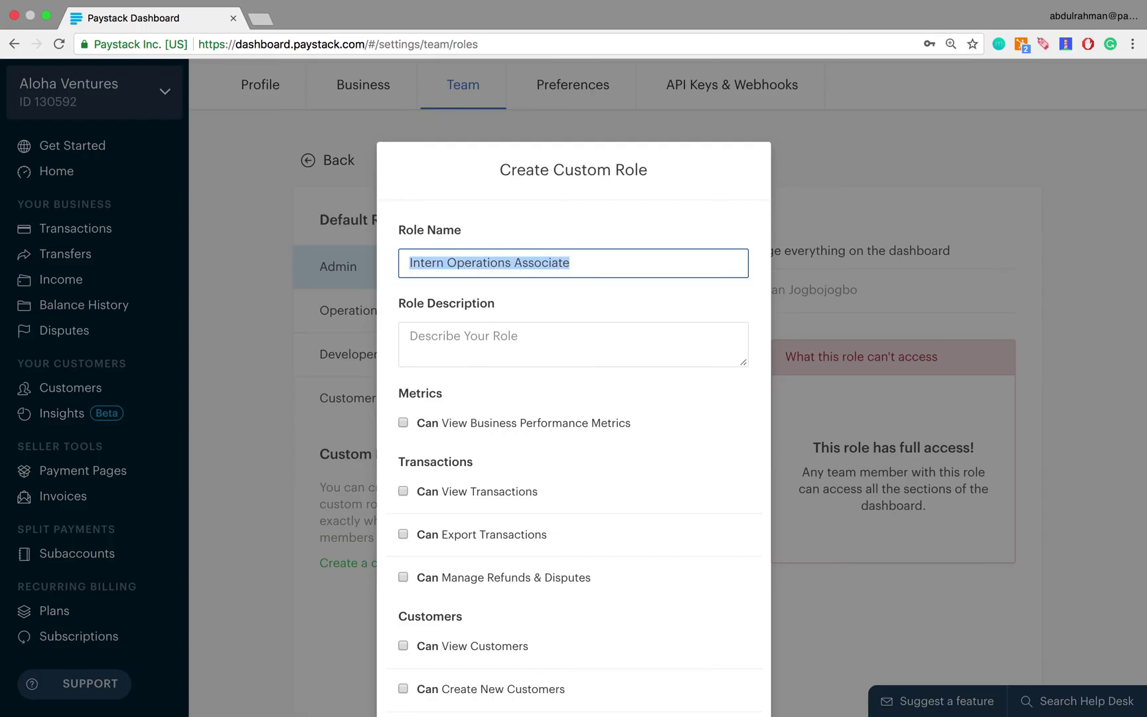
Describe the role as 'This role is for Intern Operations Associate'
click(458, 340)
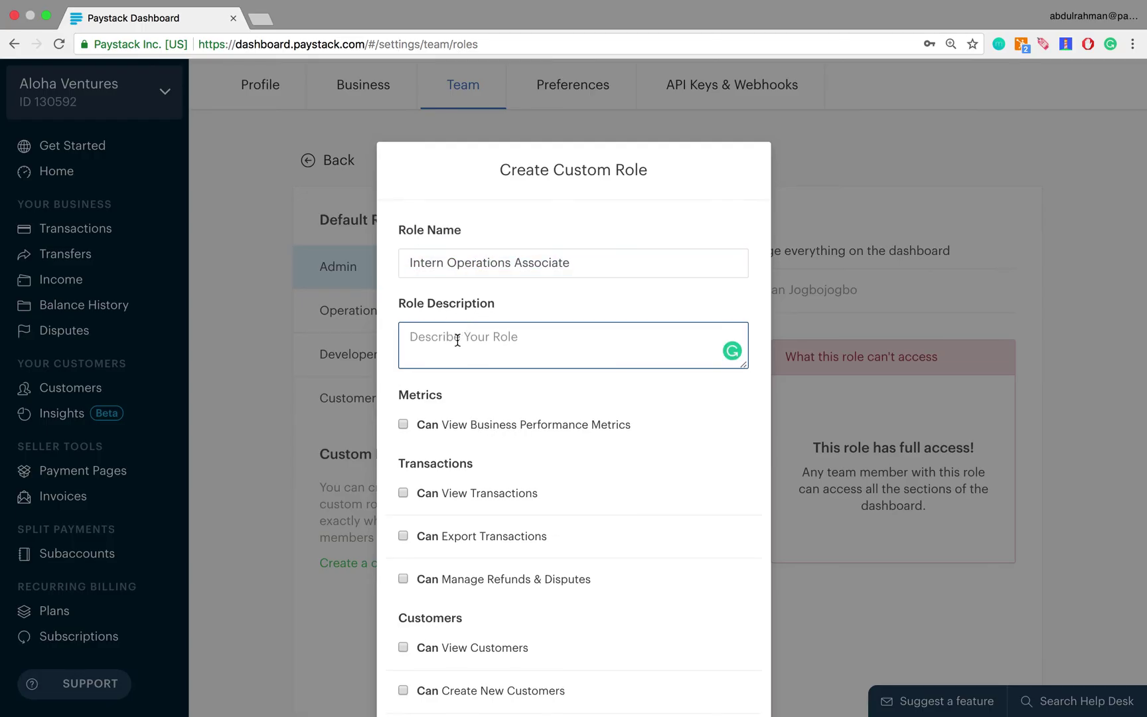
text(This role is for)
key(ctrl+v)
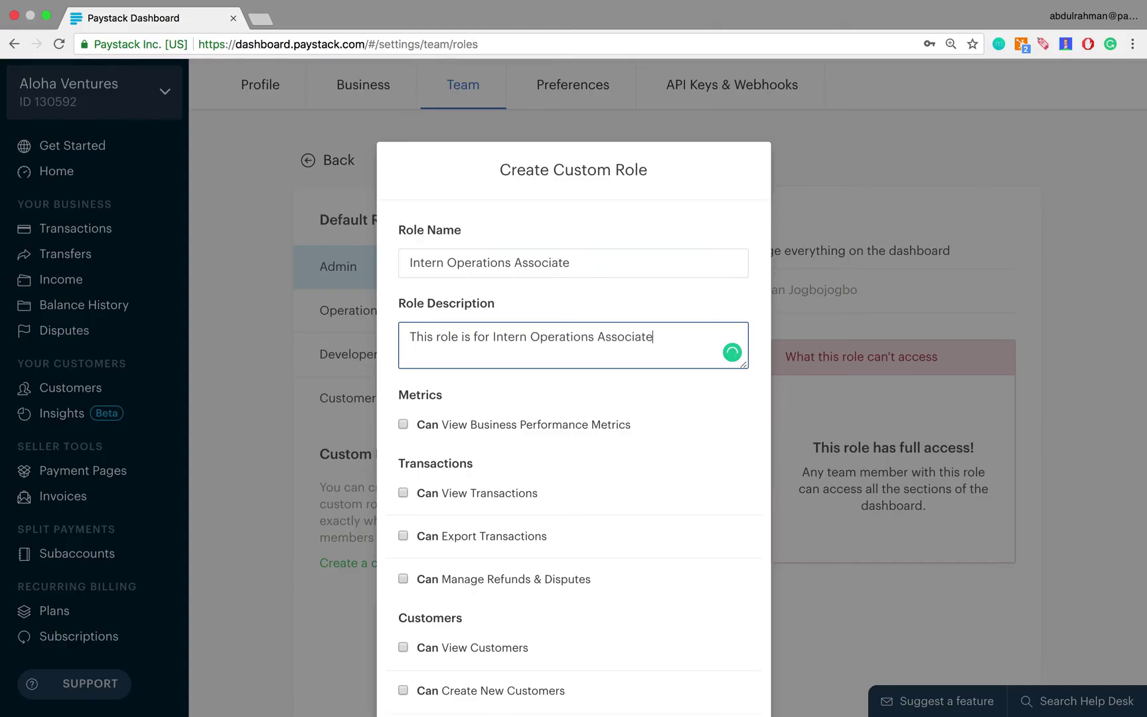
Tick Can View Business Performance Metrics and Can View Transfers for the new role
scroll(592, 374, down, 2)
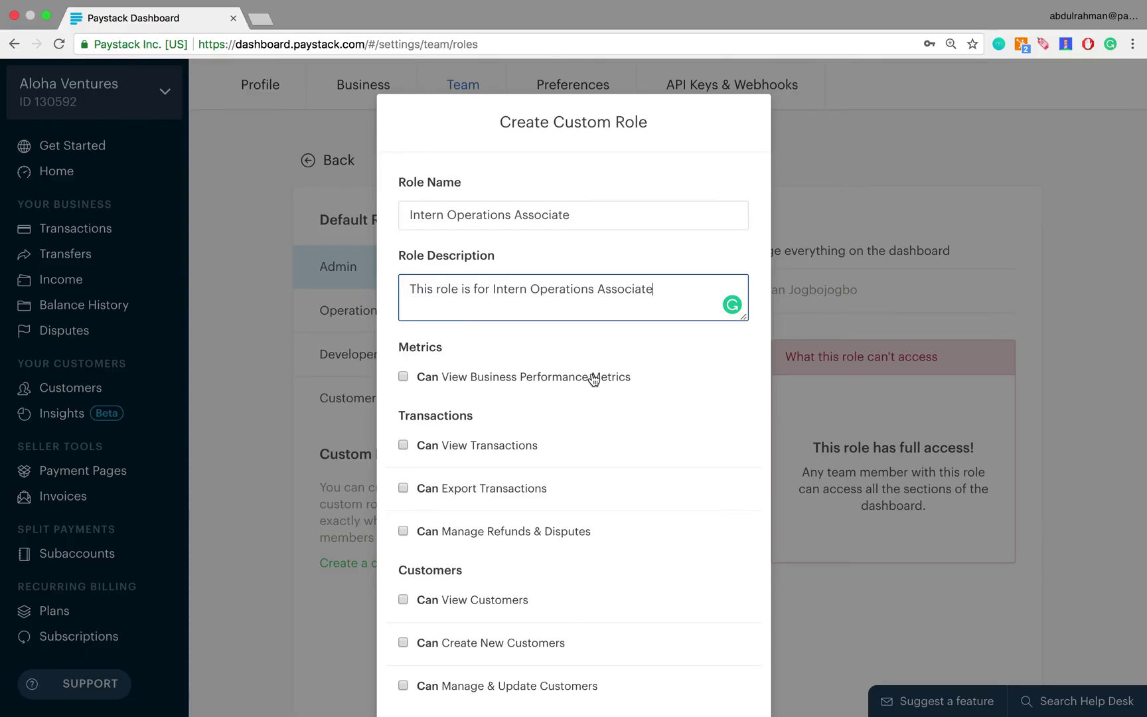
scroll(593, 379, down, 2)
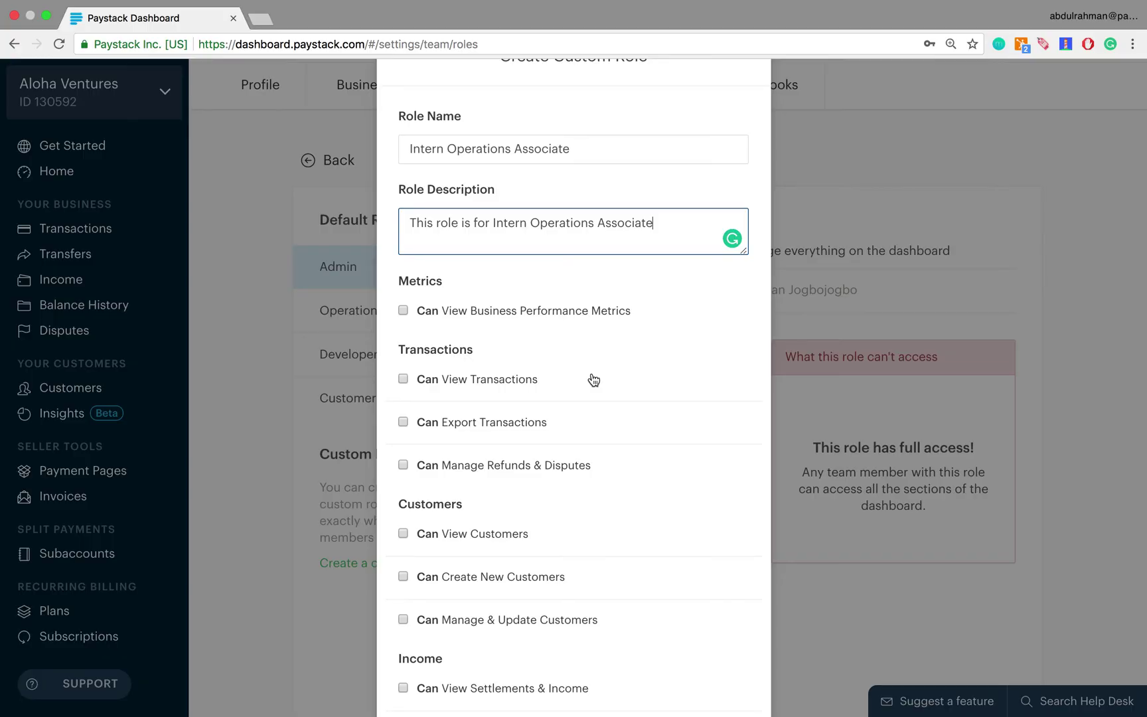
scroll(593, 379, down, 3)
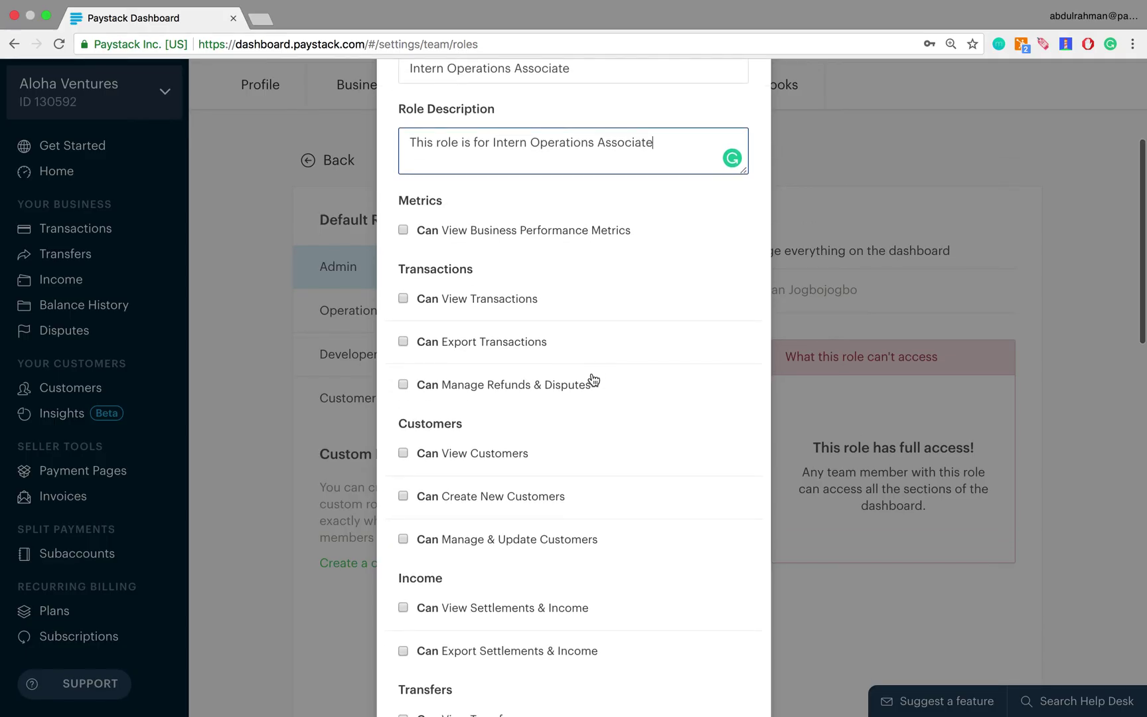
scroll(592, 379, down, 1)
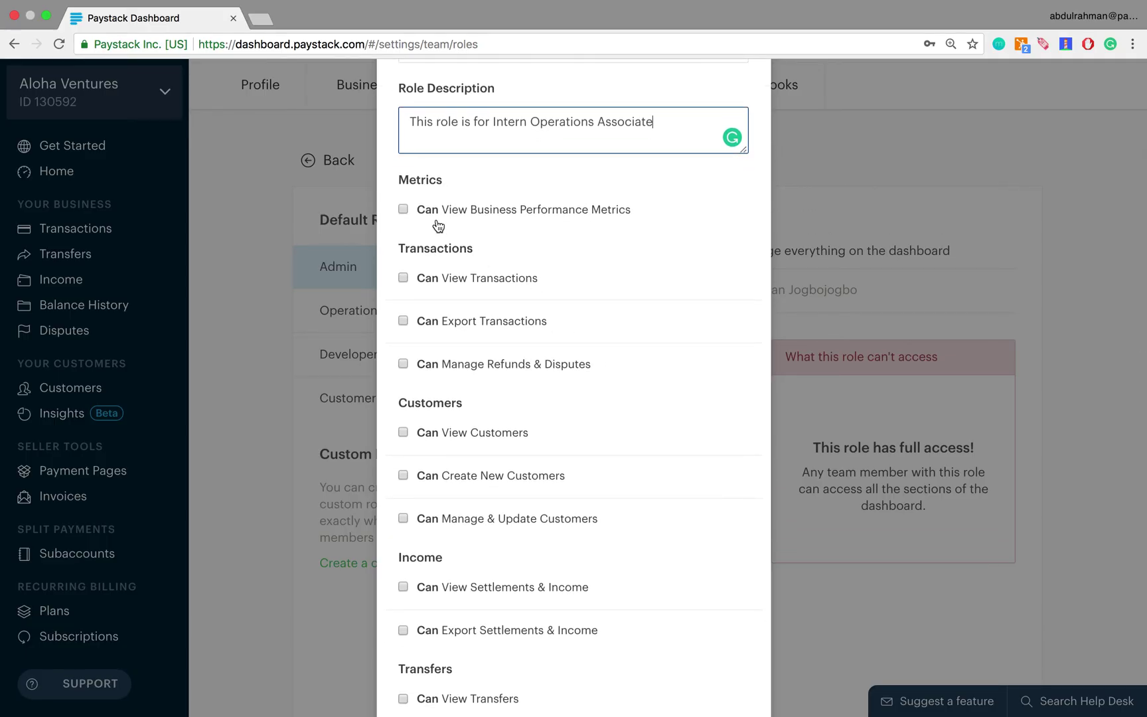
click(404, 210)
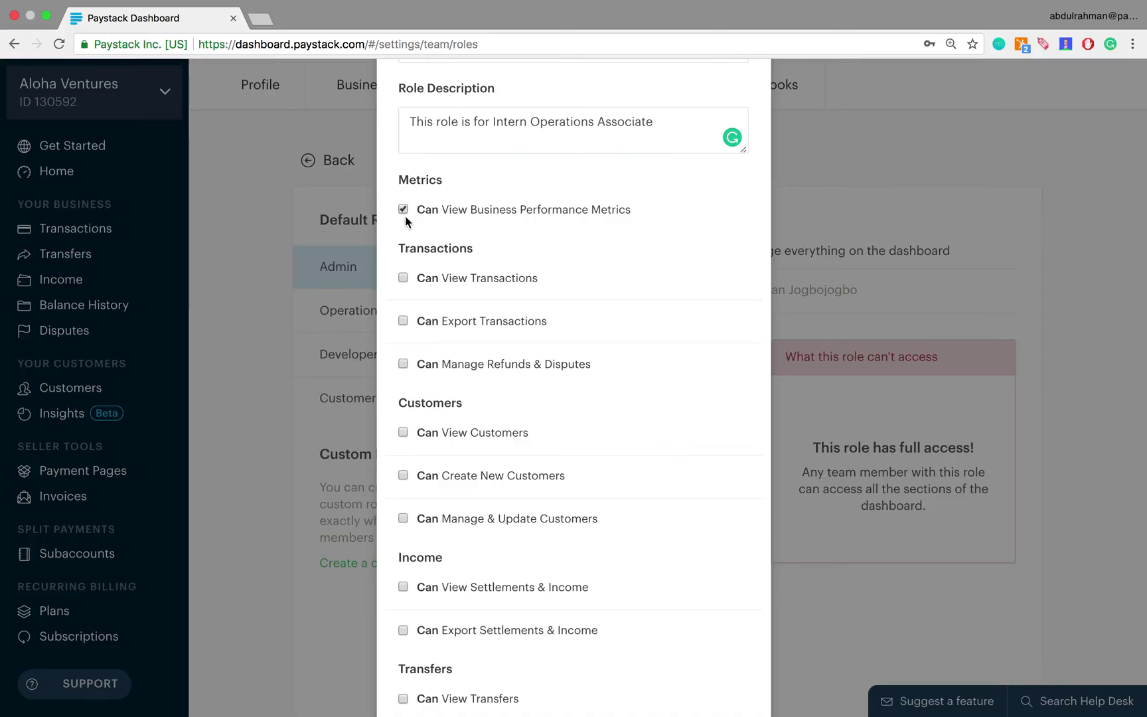
scroll(442, 495, down, 7)
click(402, 500)
Tick Can View Invoices and review the remaining permissions in the list
scroll(401, 504, down, 8)
scroll(402, 503, down, 5)
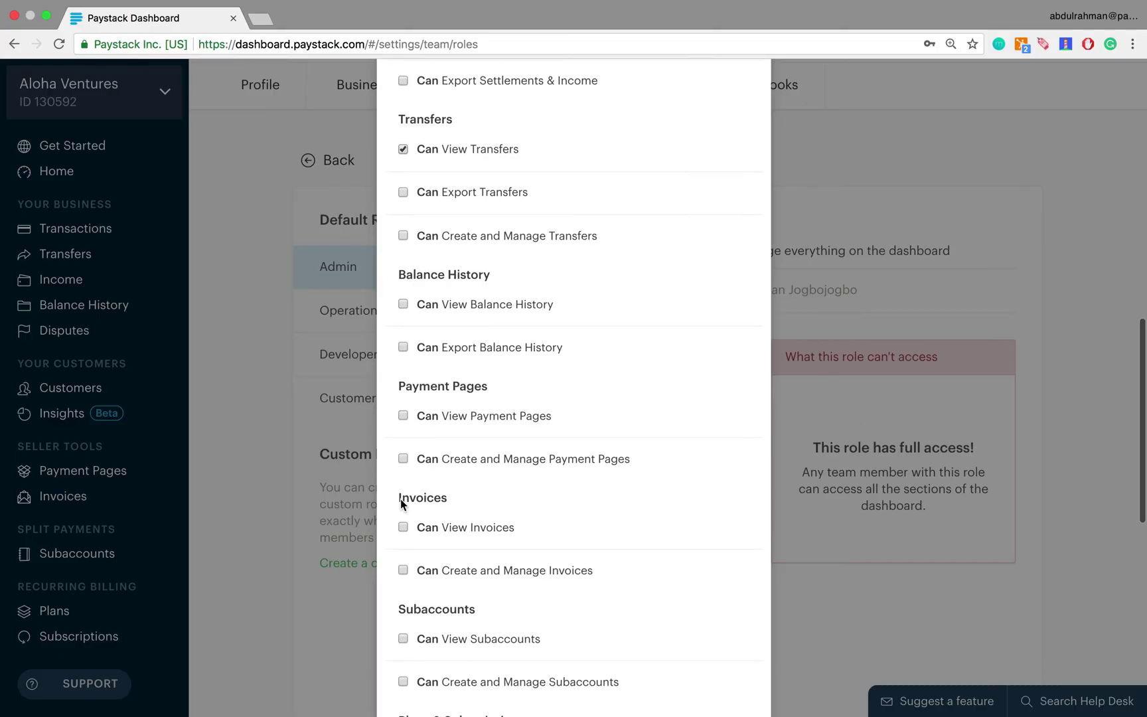
click(403, 528)
scroll(403, 524, down, 8)
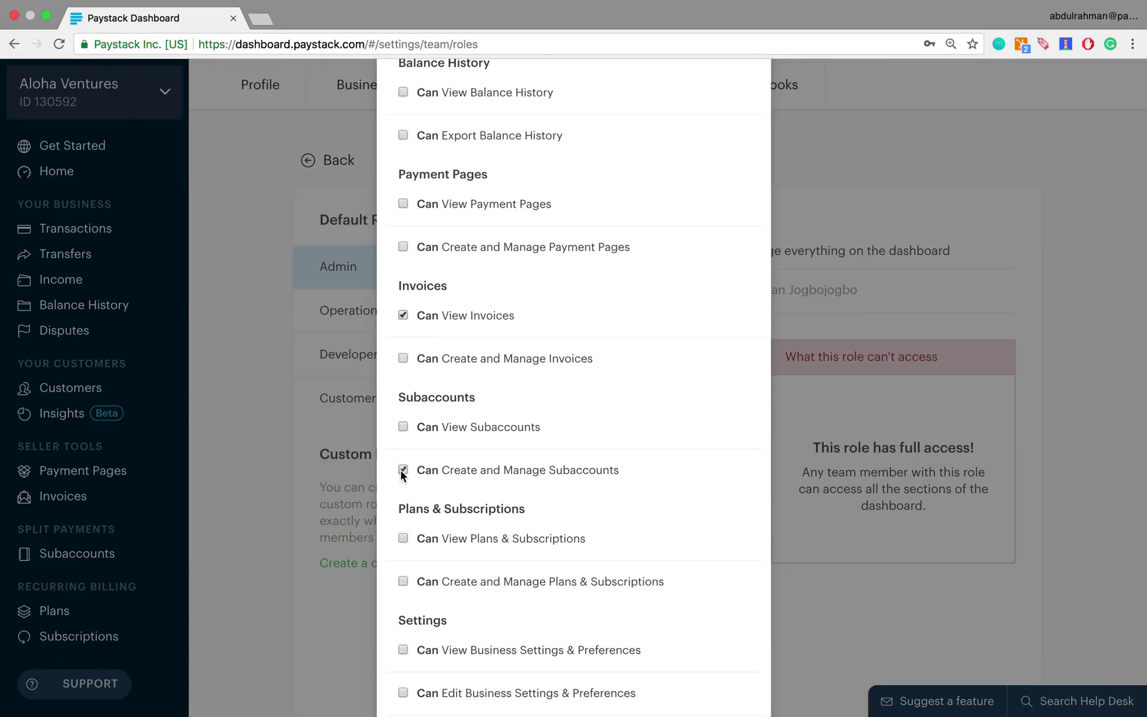
scroll(400, 469, down, 15)
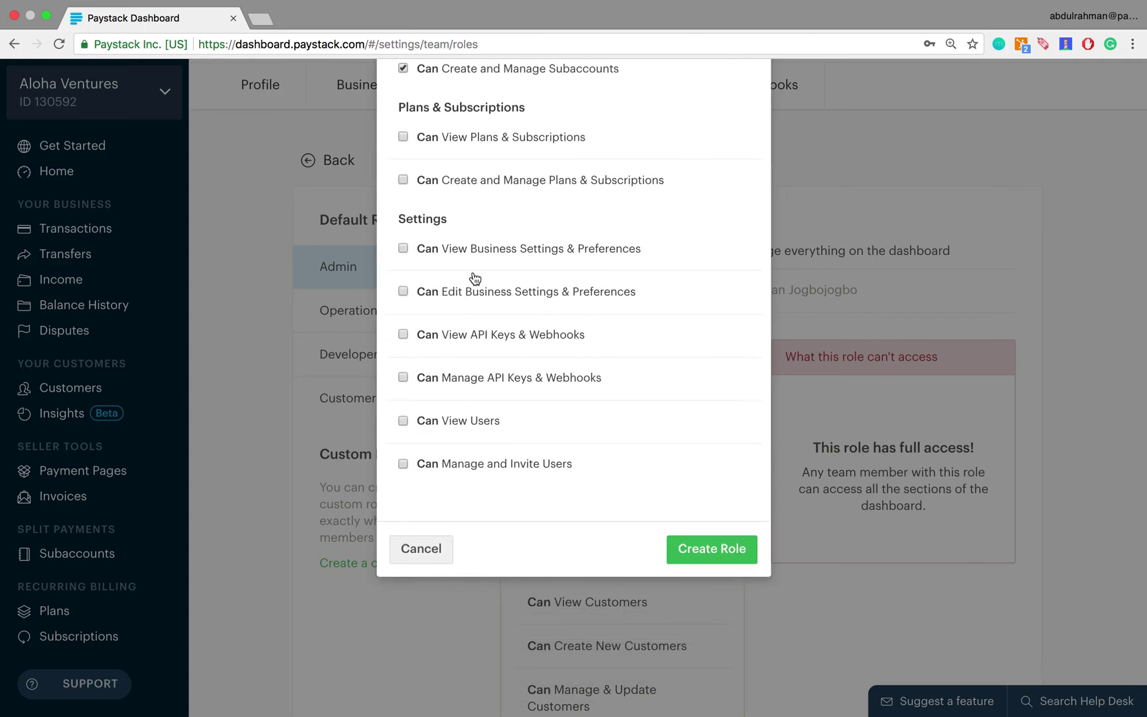
scroll(475, 278, up, 8)
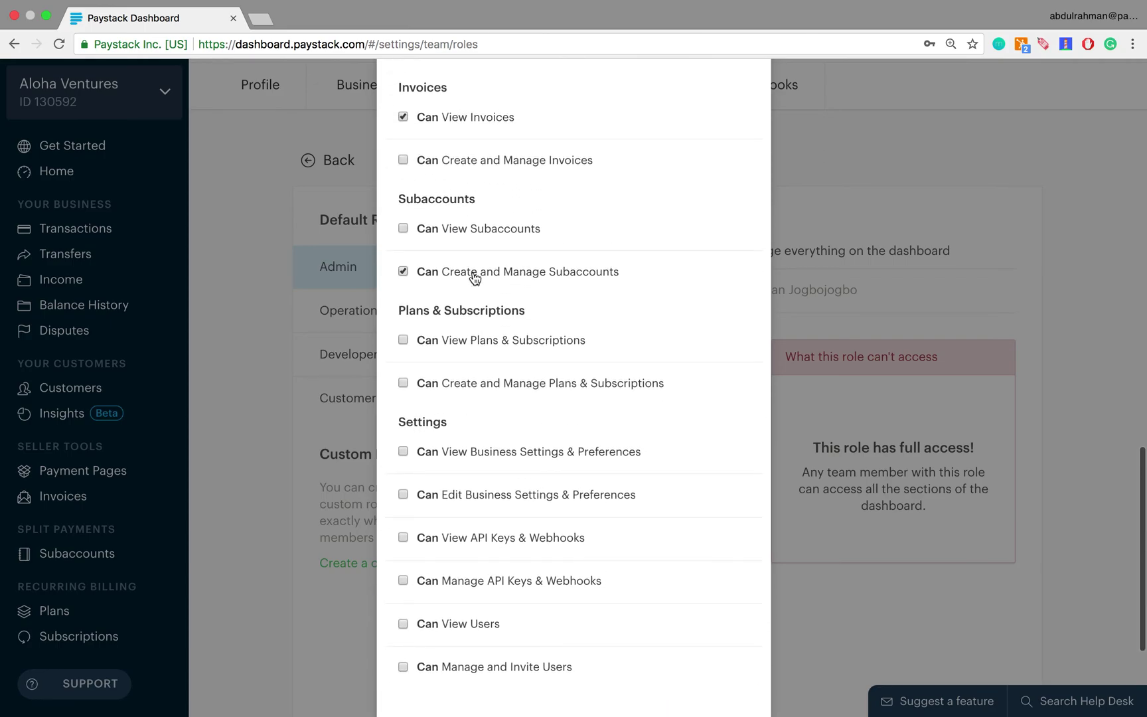
scroll(475, 277, down, 7)
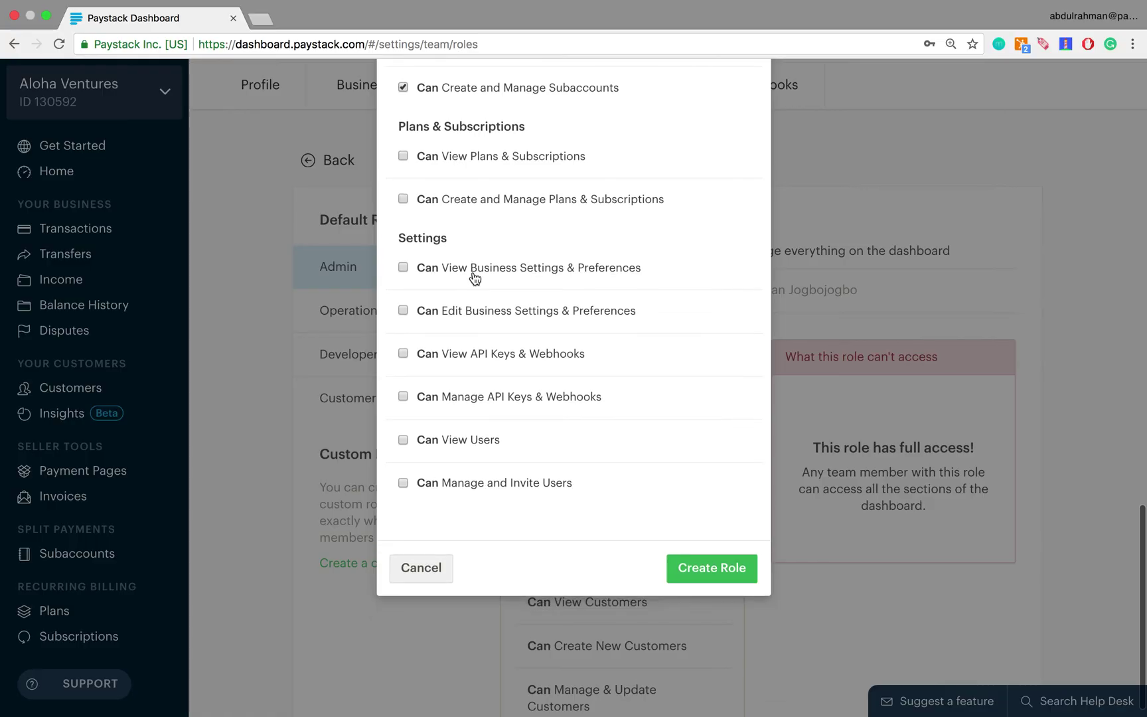
Create the Intern Operations Associate role and review its can-access and can't-access permission lists
click(711, 567)
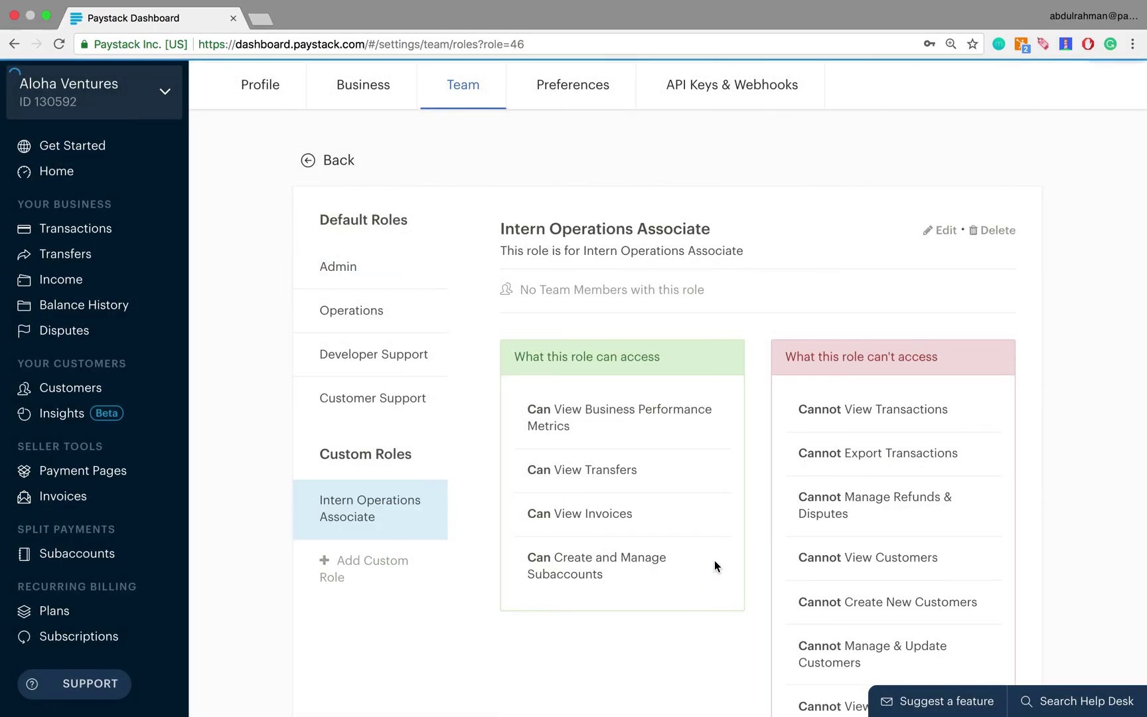
scroll(714, 566, down, 1)
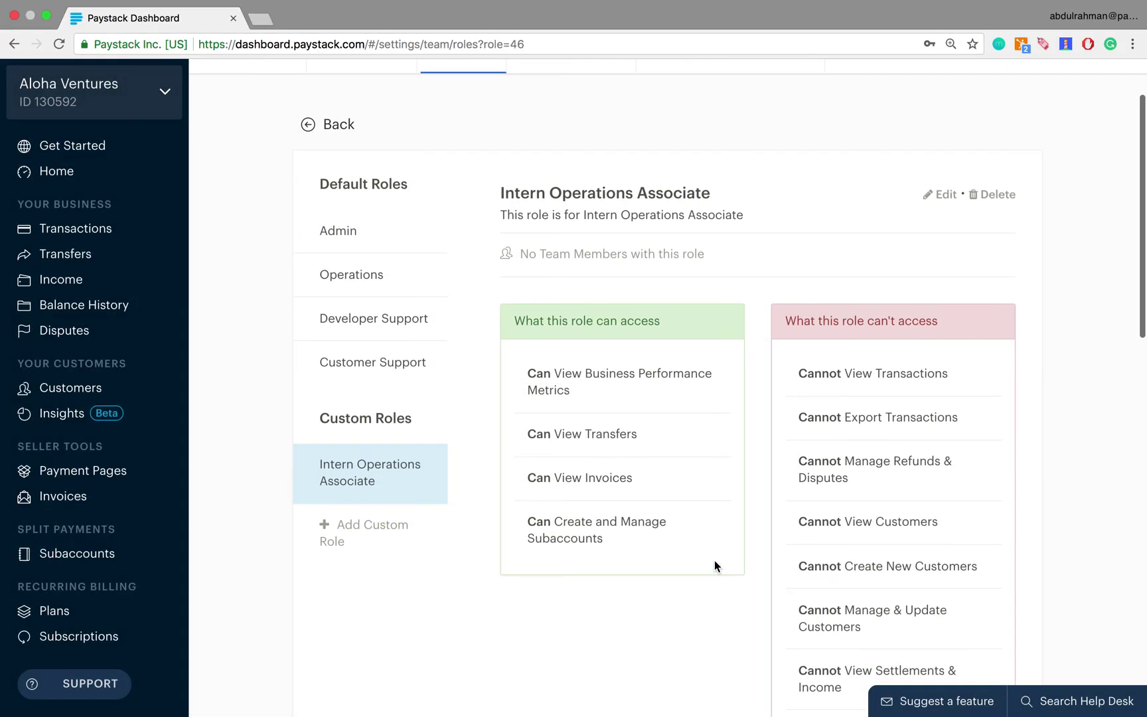
scroll(659, 367, down, 1)
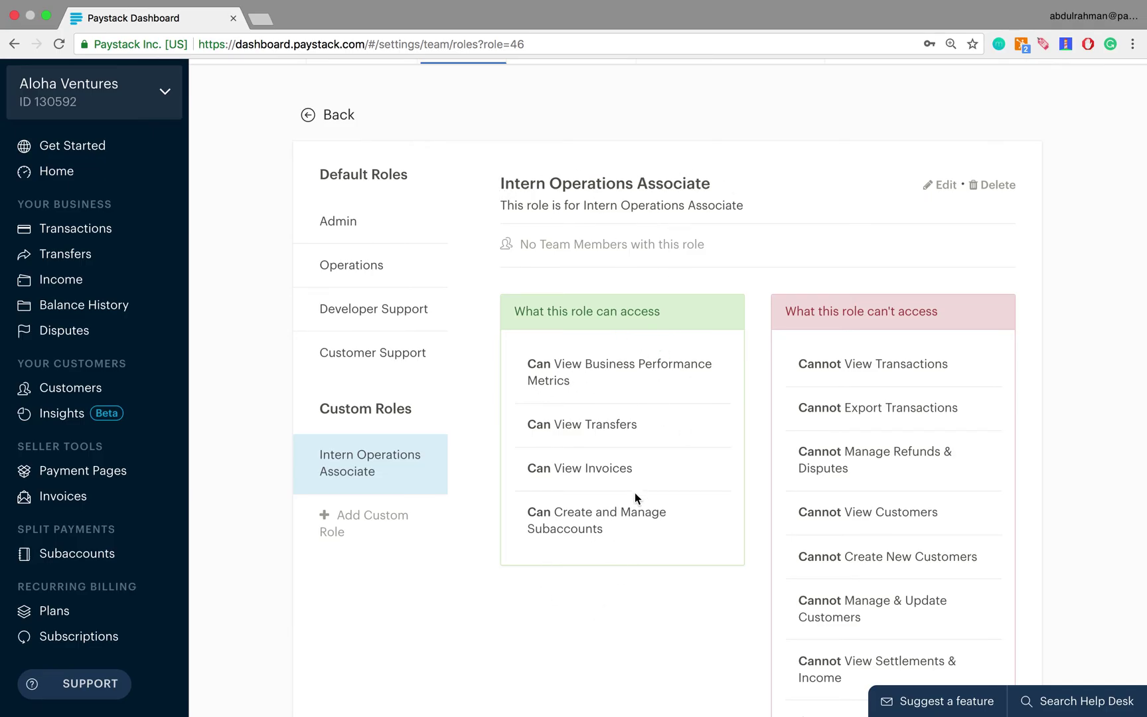
scroll(633, 491, down, 3)
scroll(866, 370, down, 6)
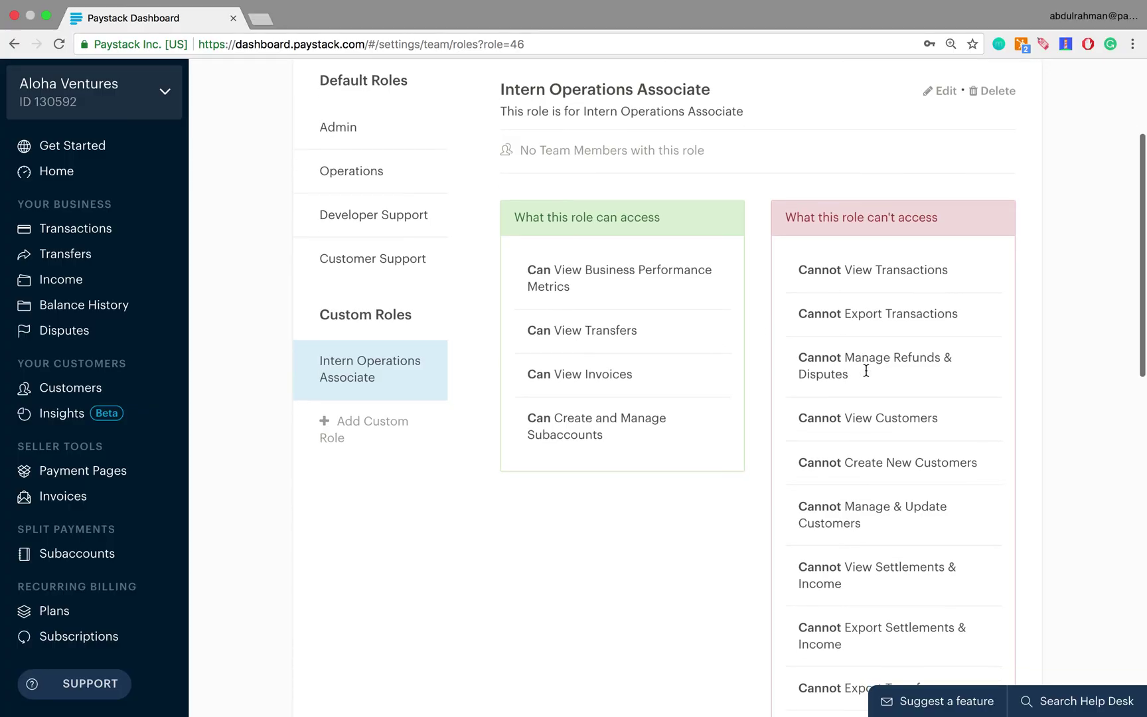
scroll(867, 370, down, 20)
scroll(866, 370, up, 7)
scroll(866, 369, up, 20)
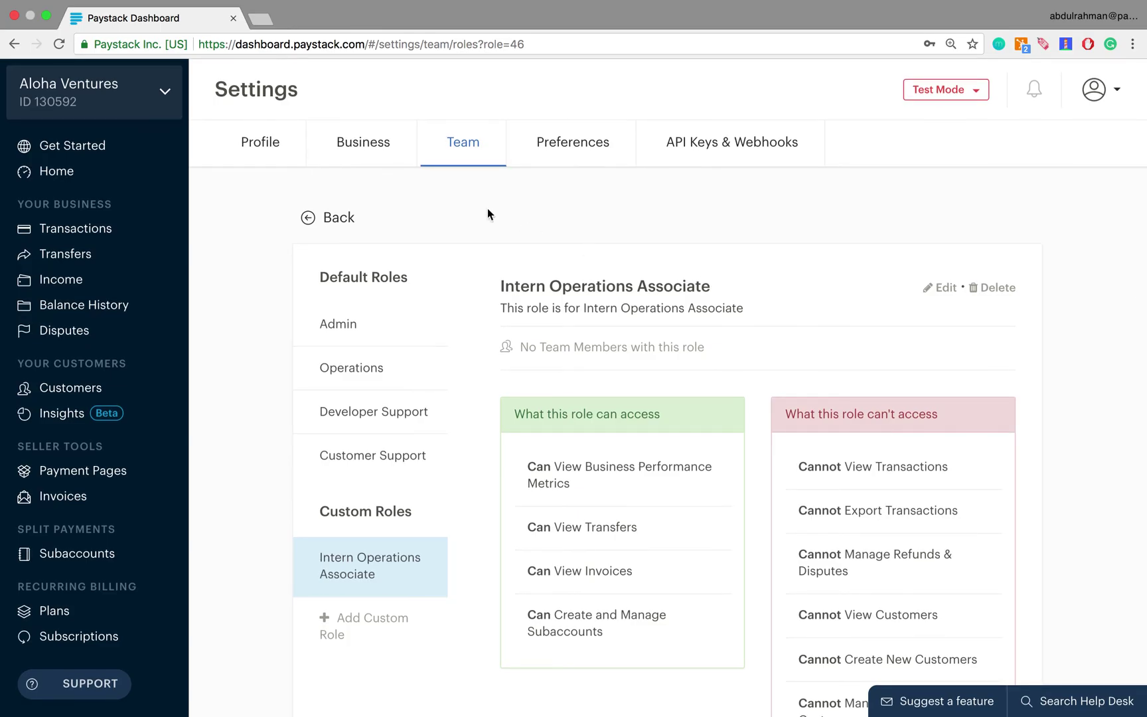
Change the invited member's role from Operations to Intern Operations Associate
click(309, 219)
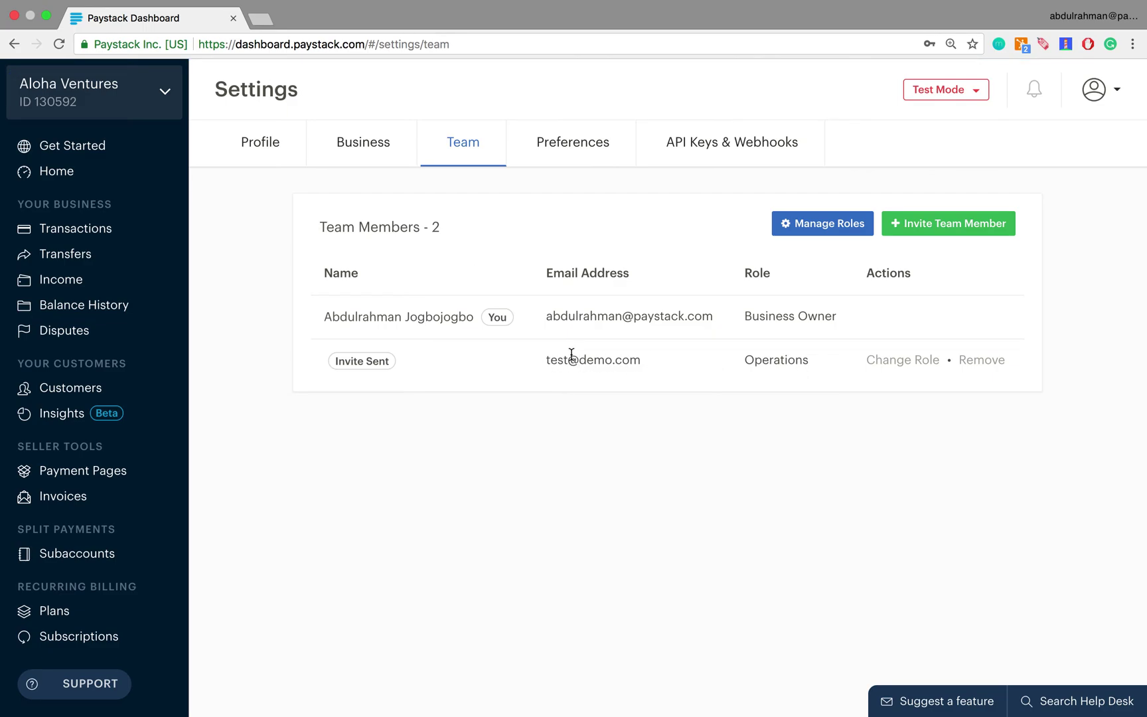
click(904, 364)
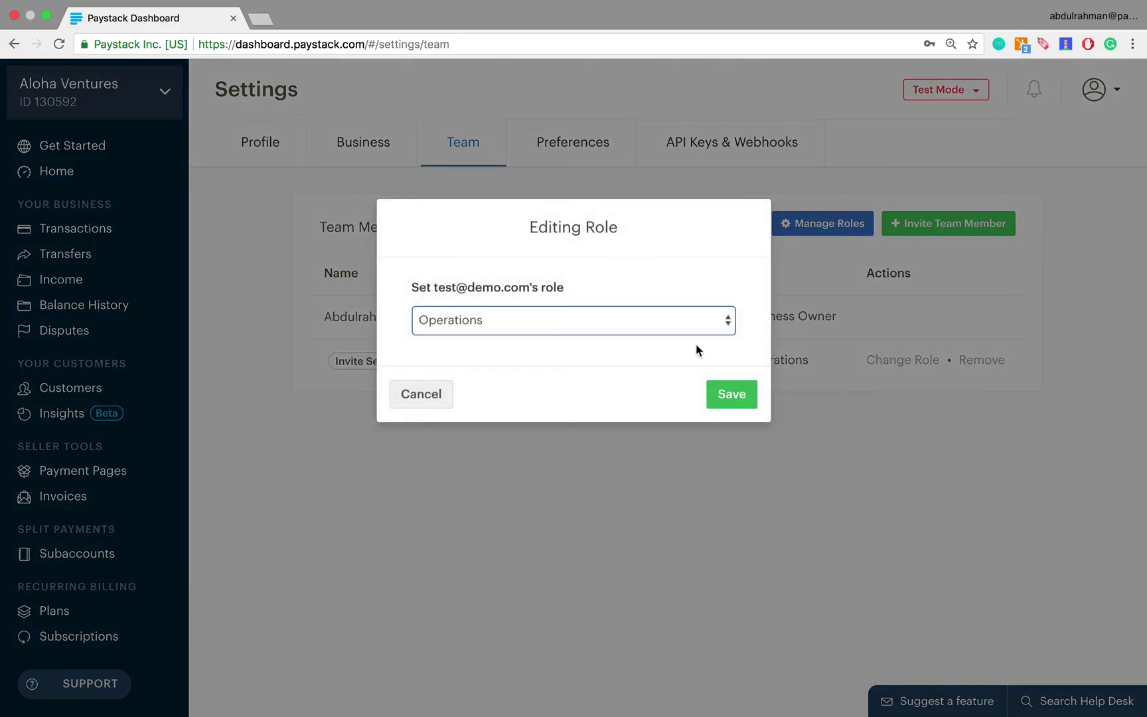
click(698, 323)
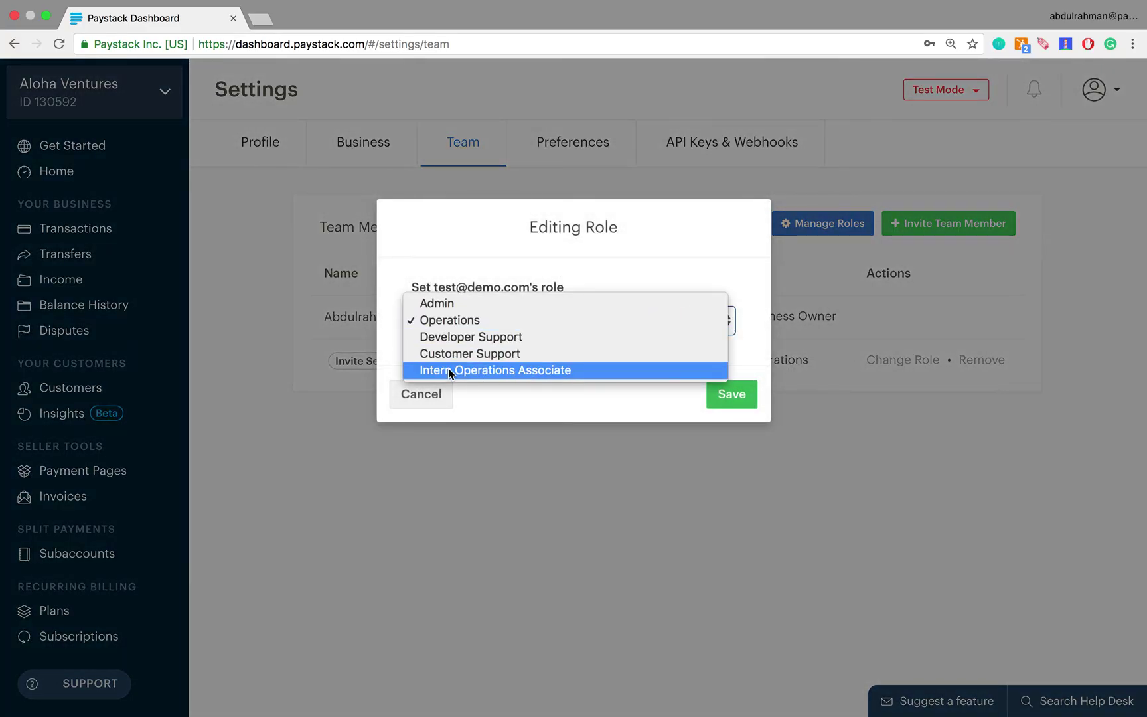
click(511, 370)
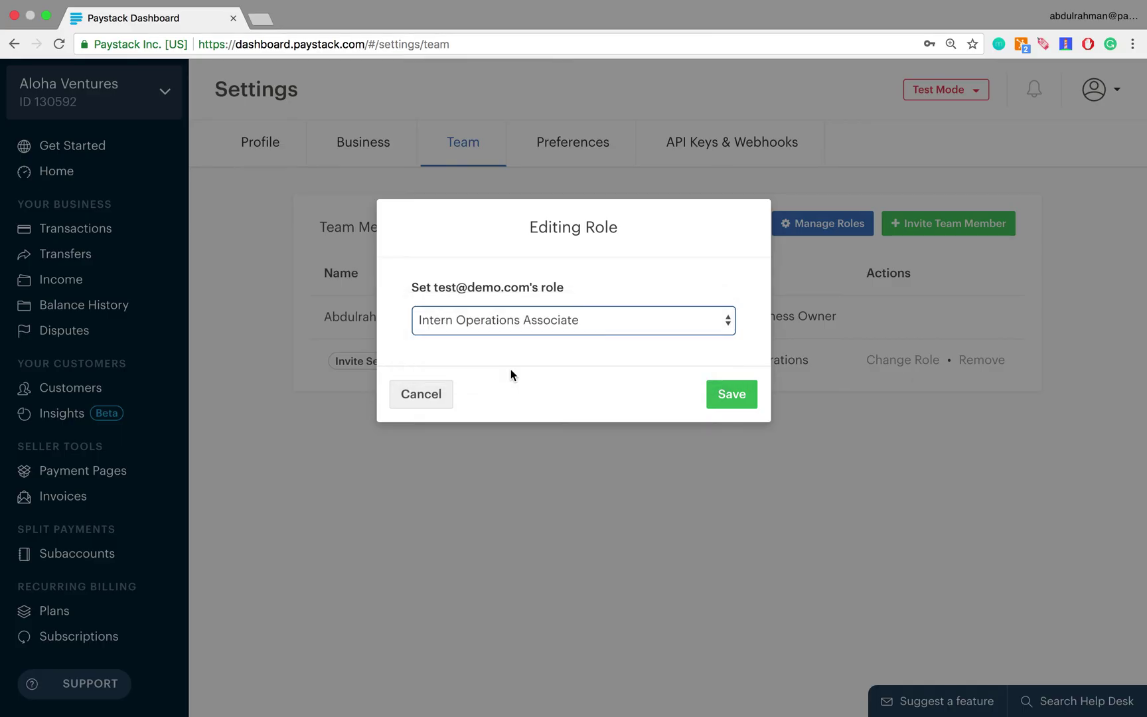
click(729, 394)
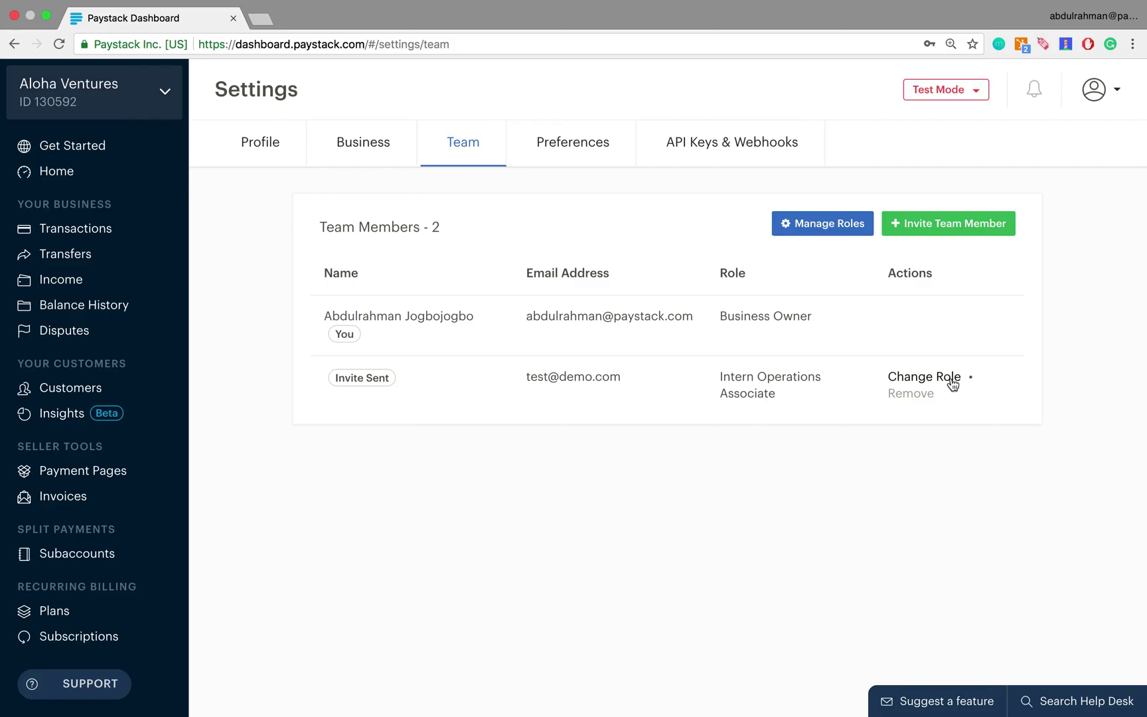
Remove the invited member from the team, leaving only the Business Owner
click(911, 394)
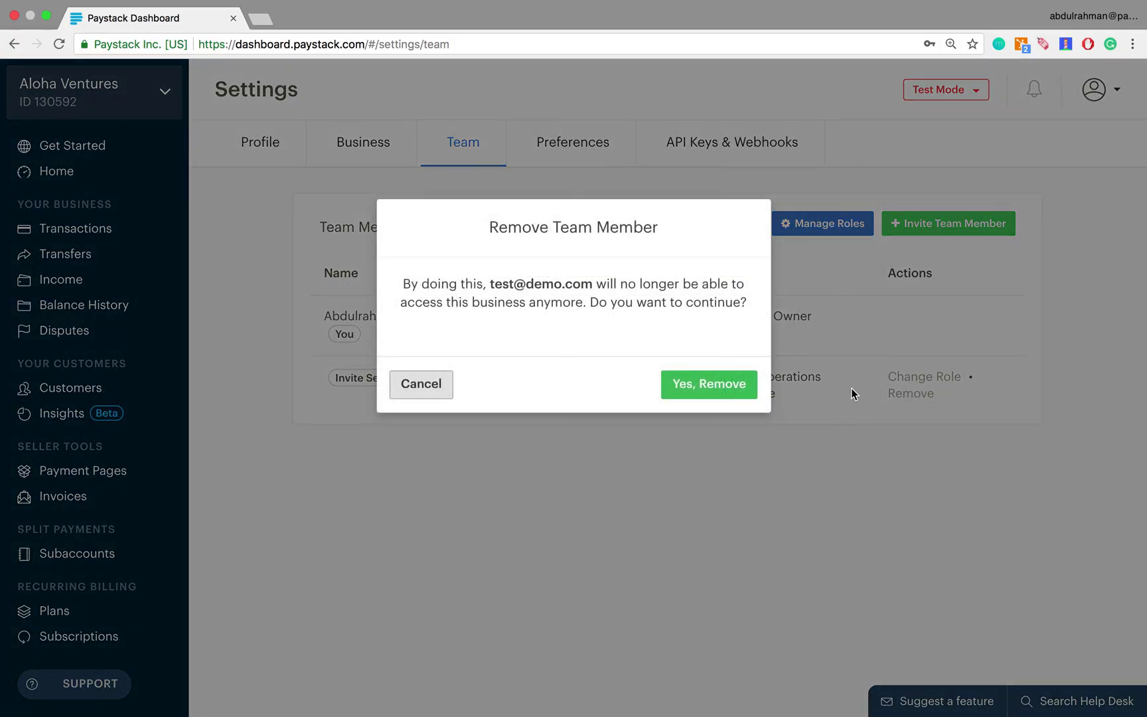
click(710, 393)
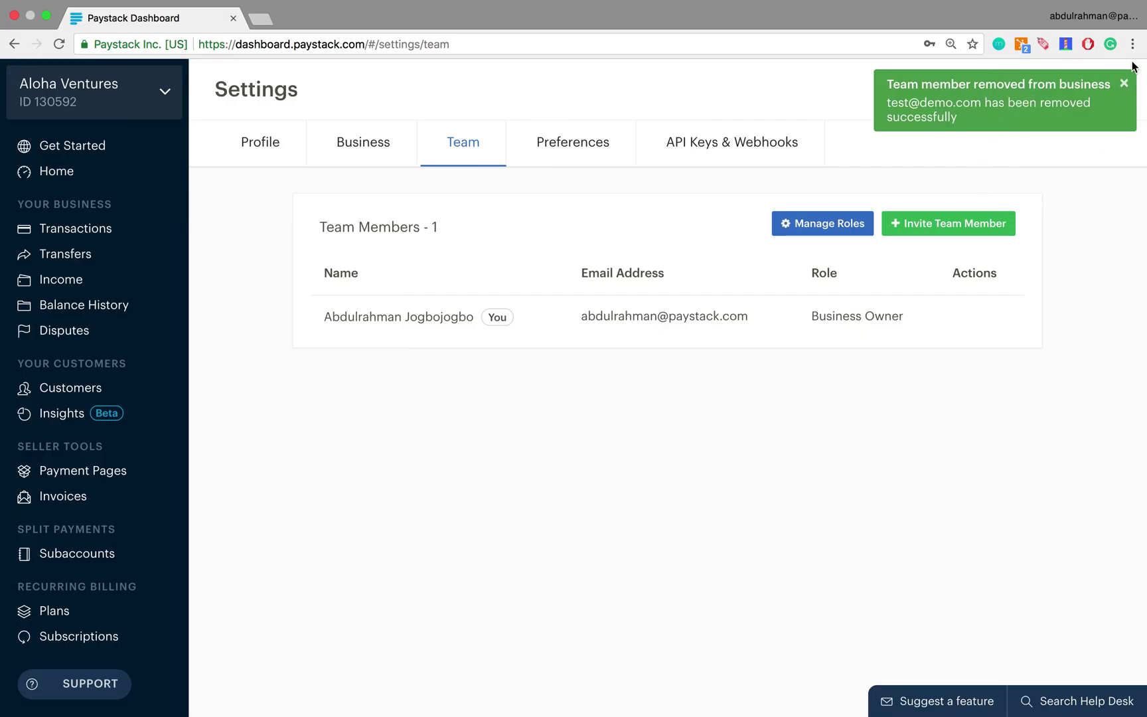
click(1127, 85)
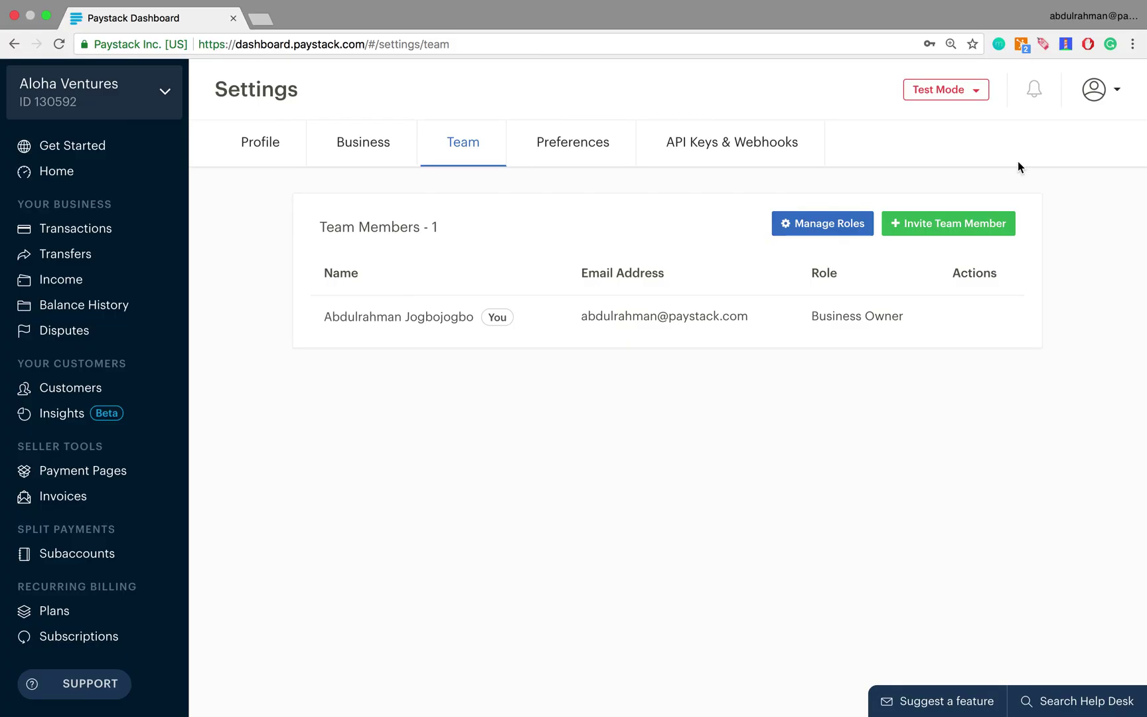
Show your own Permissions page from the profile menu and review the Admin role's full access
click(1107, 98)
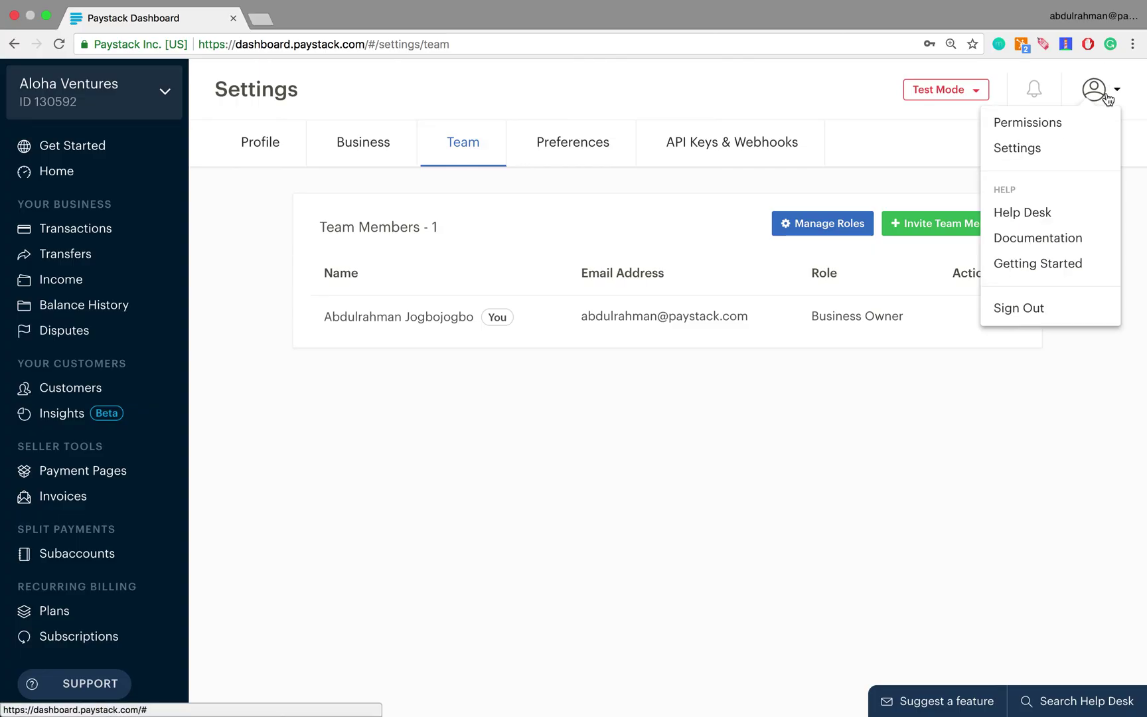
click(1066, 122)
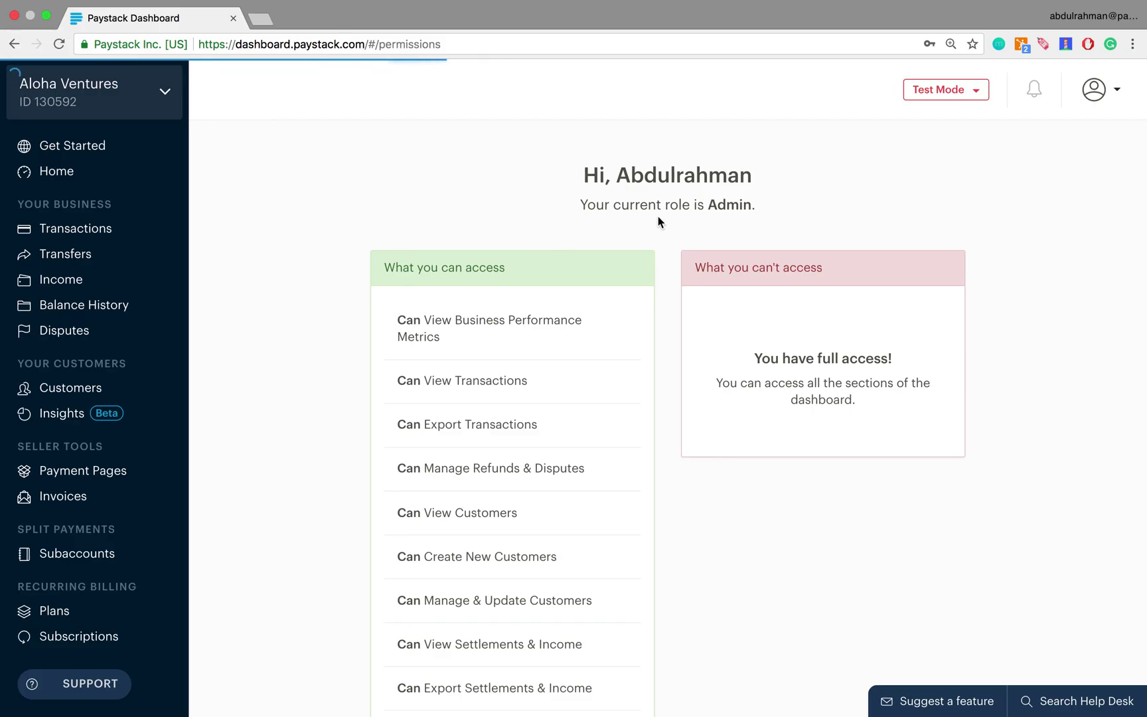
scroll(511, 440, down, 4)
scroll(512, 441, down, 11)
scroll(511, 440, up, 10)
scroll(511, 440, up, 6)
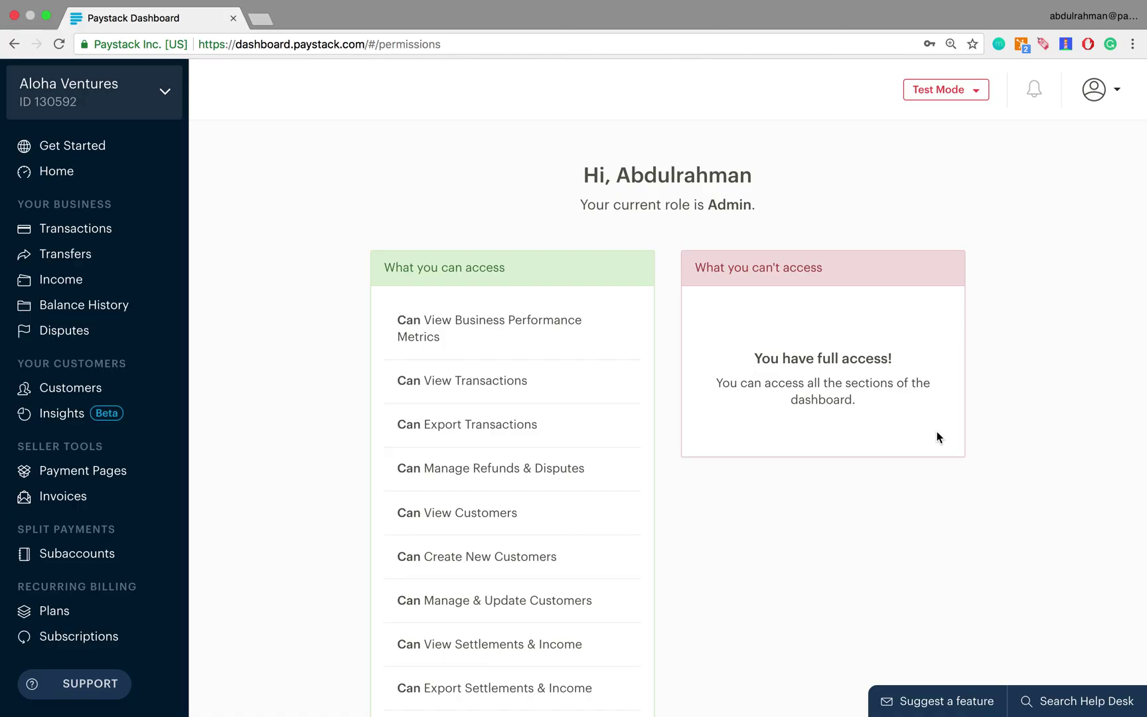
scroll(936, 431, down, 3)
scroll(937, 431, up, 3)
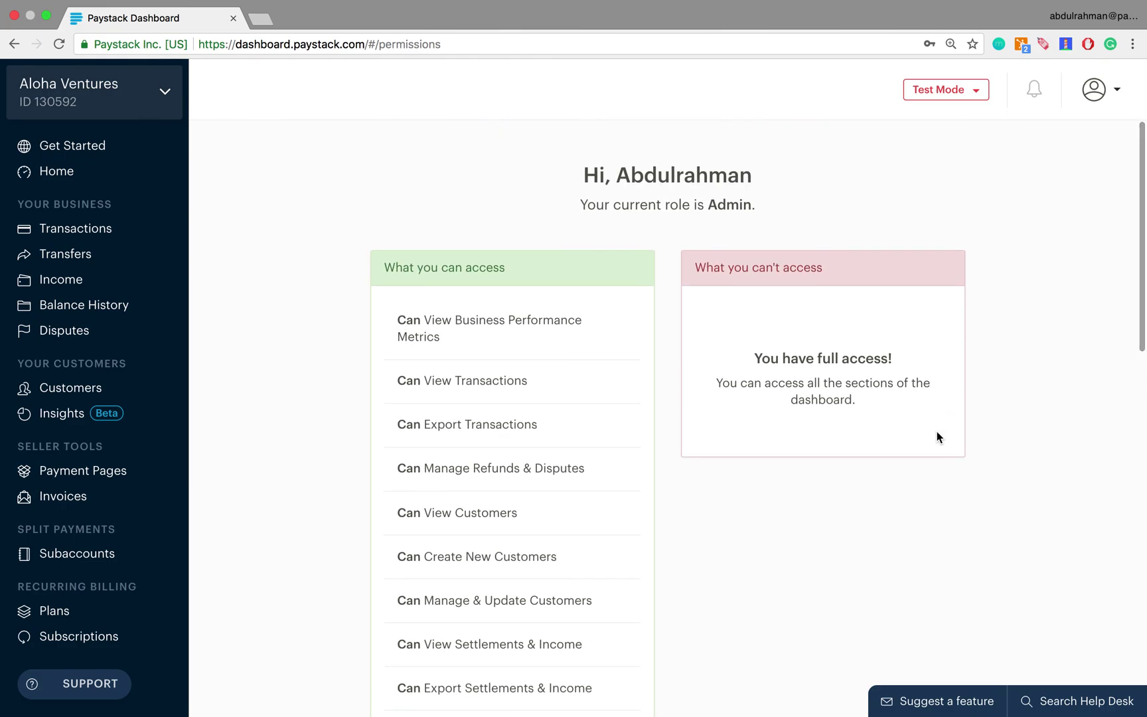